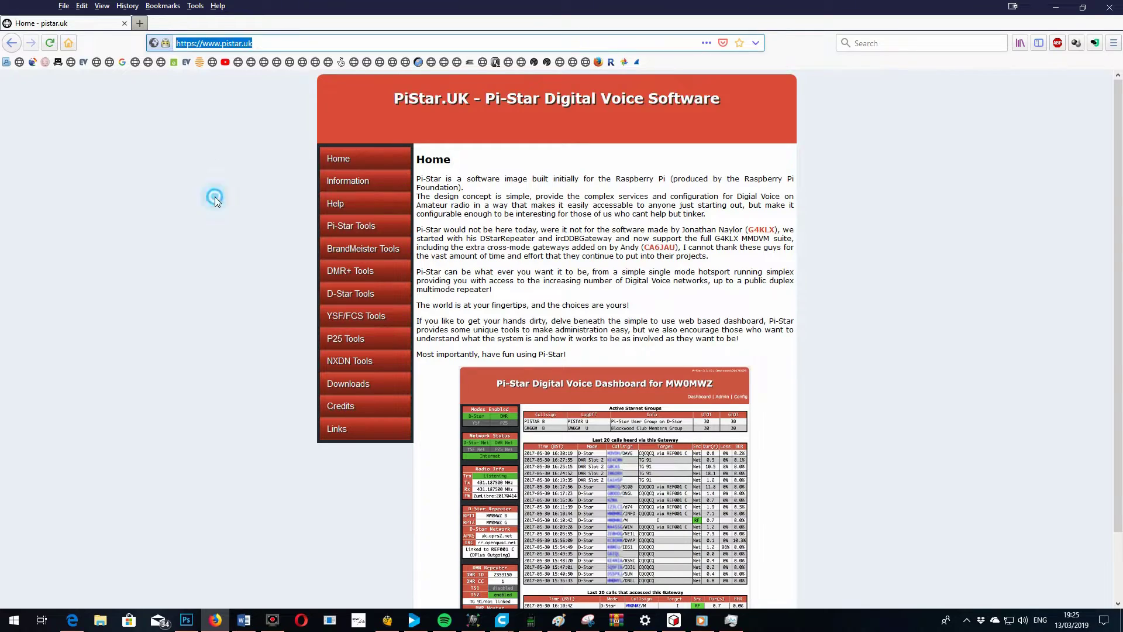
# Expand the Pi-Star Tools menu on the PiStar.UK home page
pyautogui.click(215, 197)
# Use WiFi Builder to generate and save a wpa_supplicant.conf for the homewifi network
pyautogui.moveTo(351, 227)
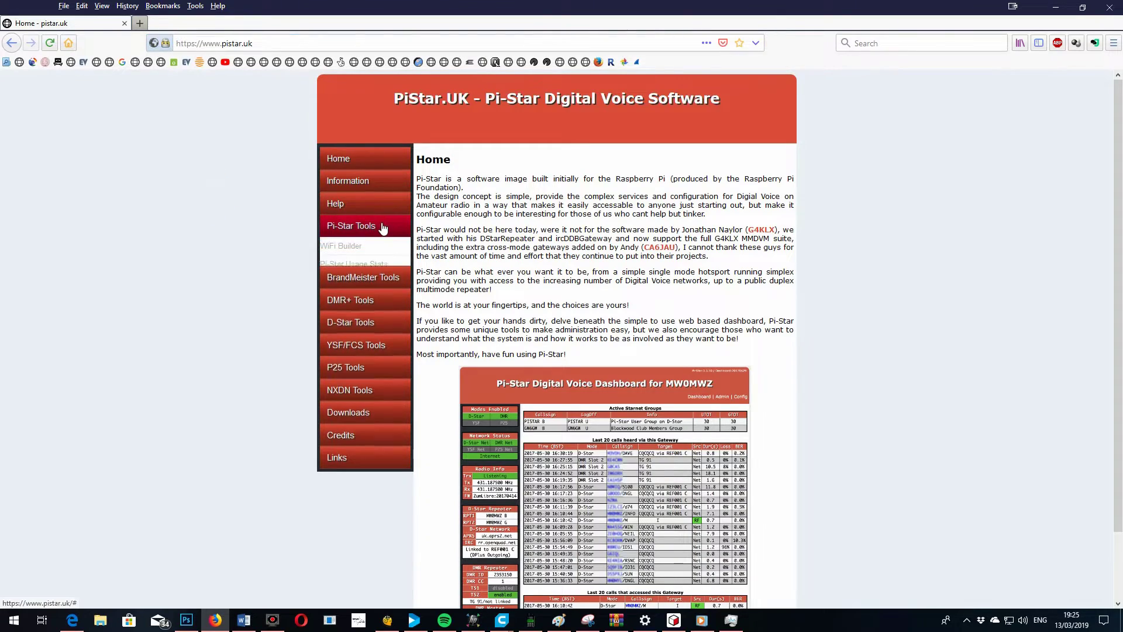
pyautogui.click(353, 247)
pyautogui.click(629, 294)
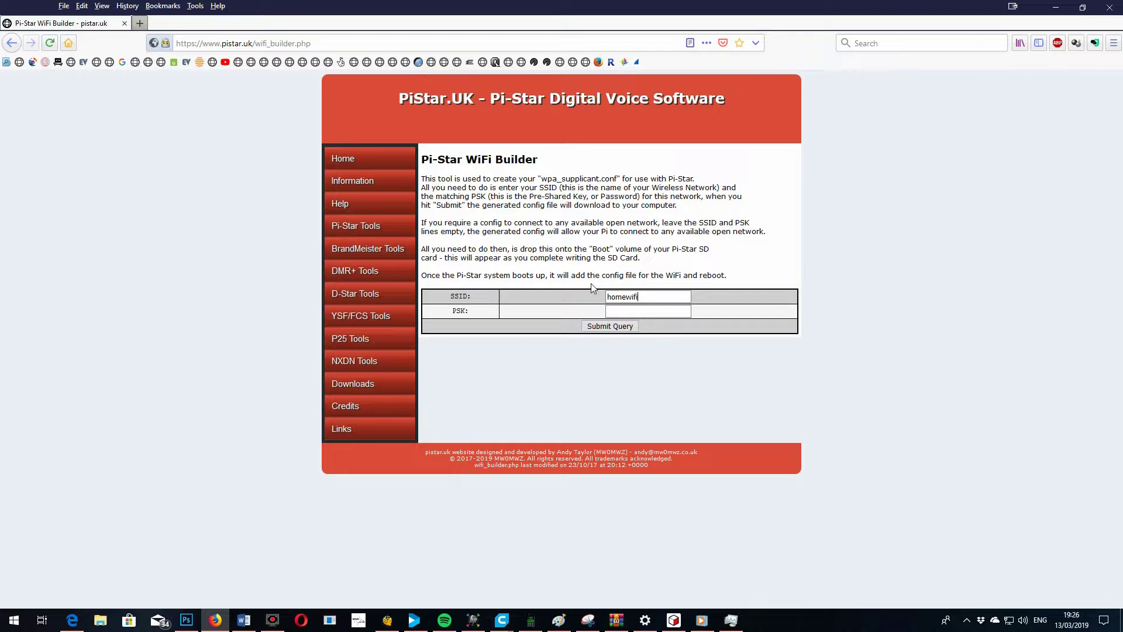
pyautogui.click(622, 309)
pyautogui.click(611, 326)
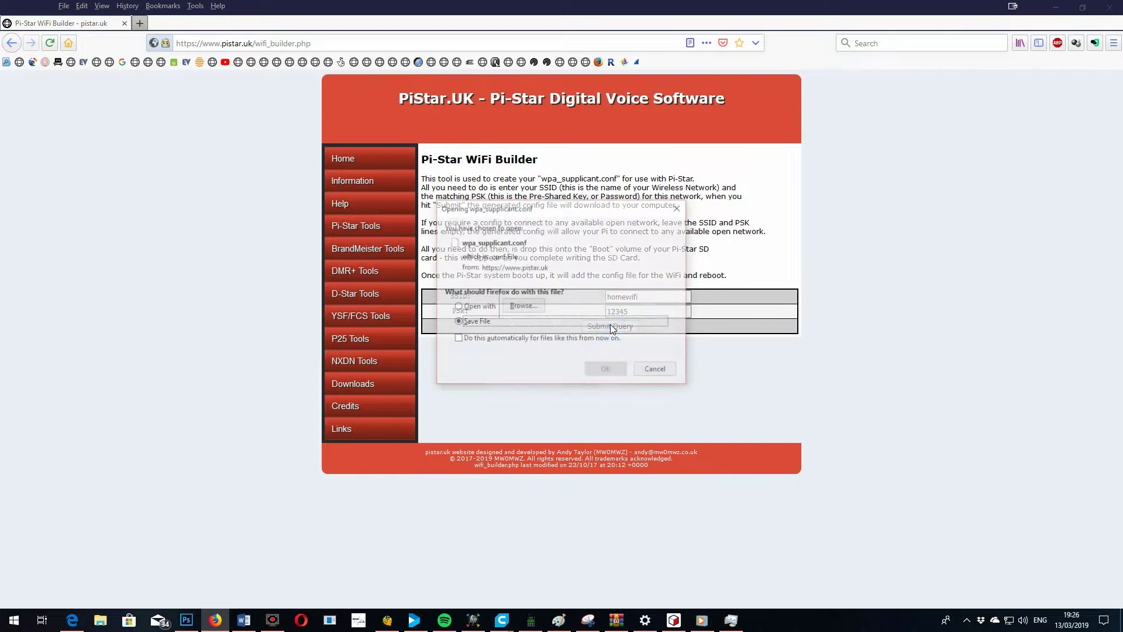
pyautogui.click(607, 367)
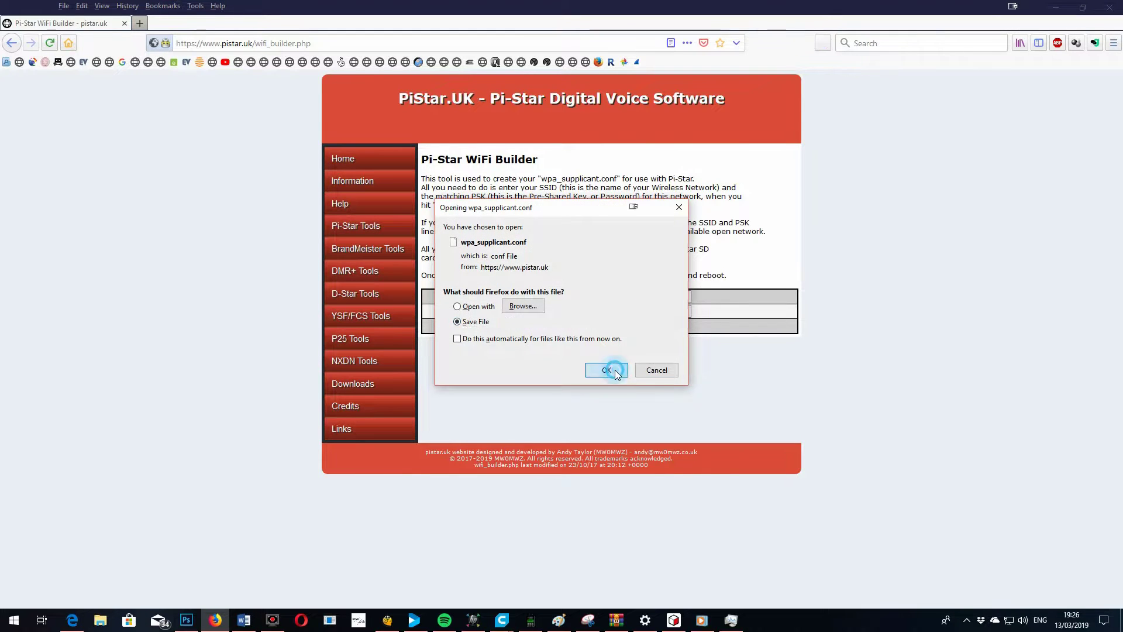
# Open the folder containing the downloaded wpa_supplicant.conf from the downloads list
pyautogui.click(822, 43)
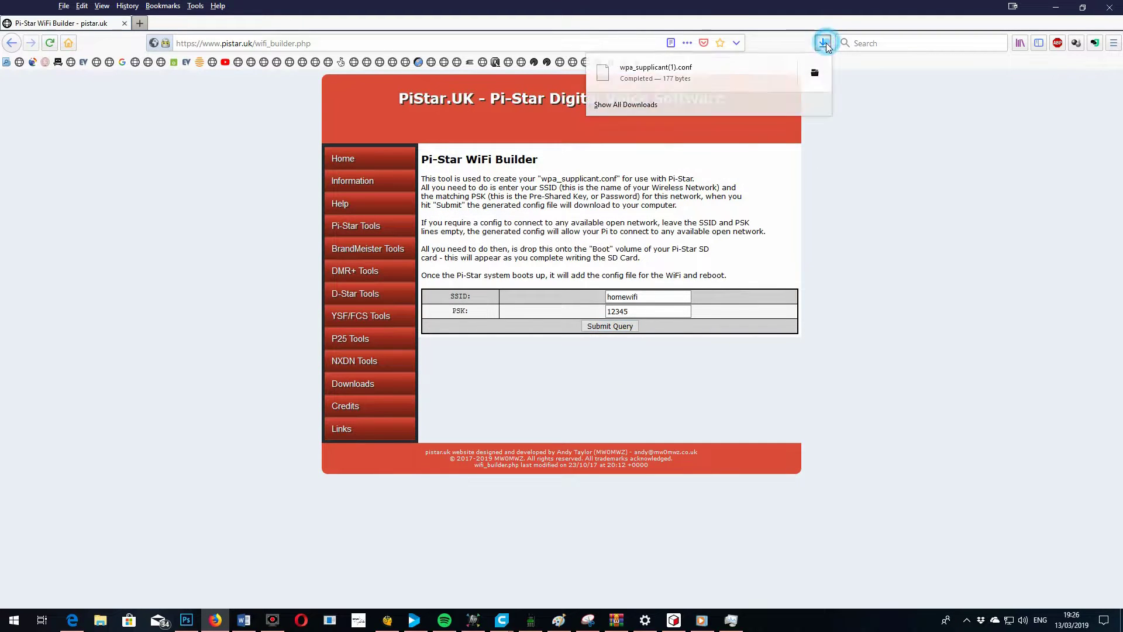
pyautogui.rightClick(674, 71)
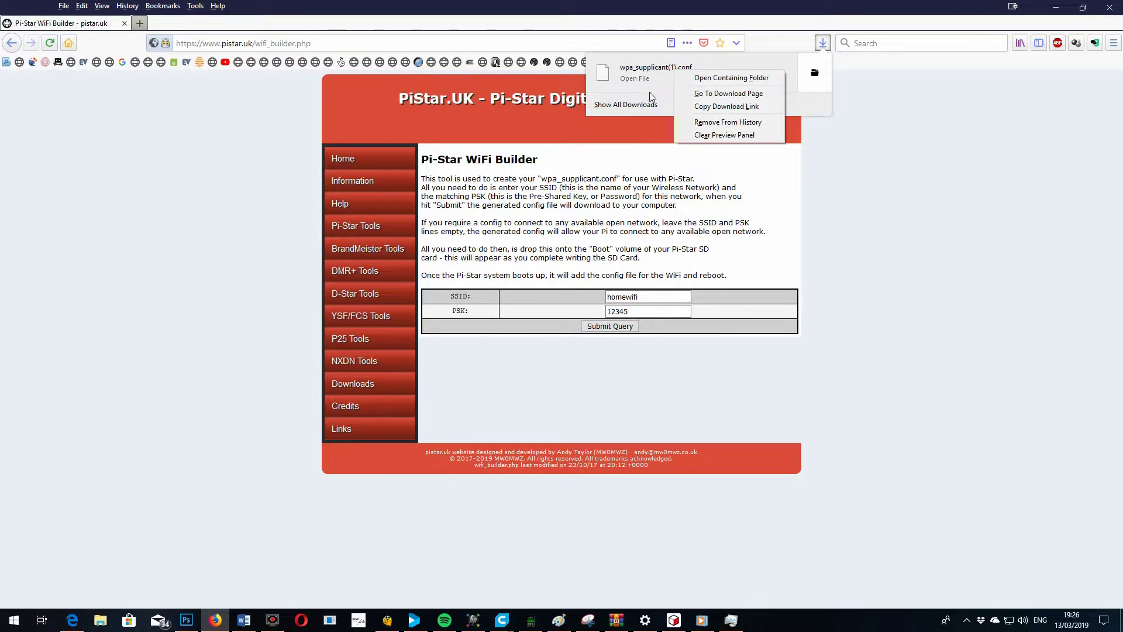
pyautogui.click(698, 82)
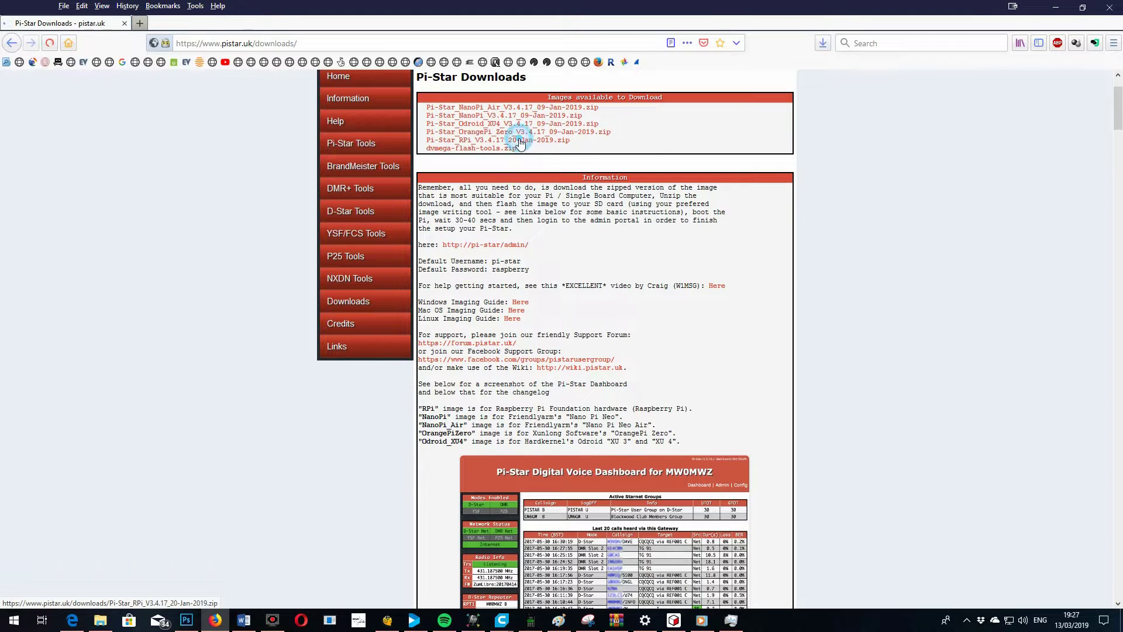
# Start and cancel the Pi-Star_RPi image download, then launch balenaEtcher to pick an image
pyautogui.click(520, 142)
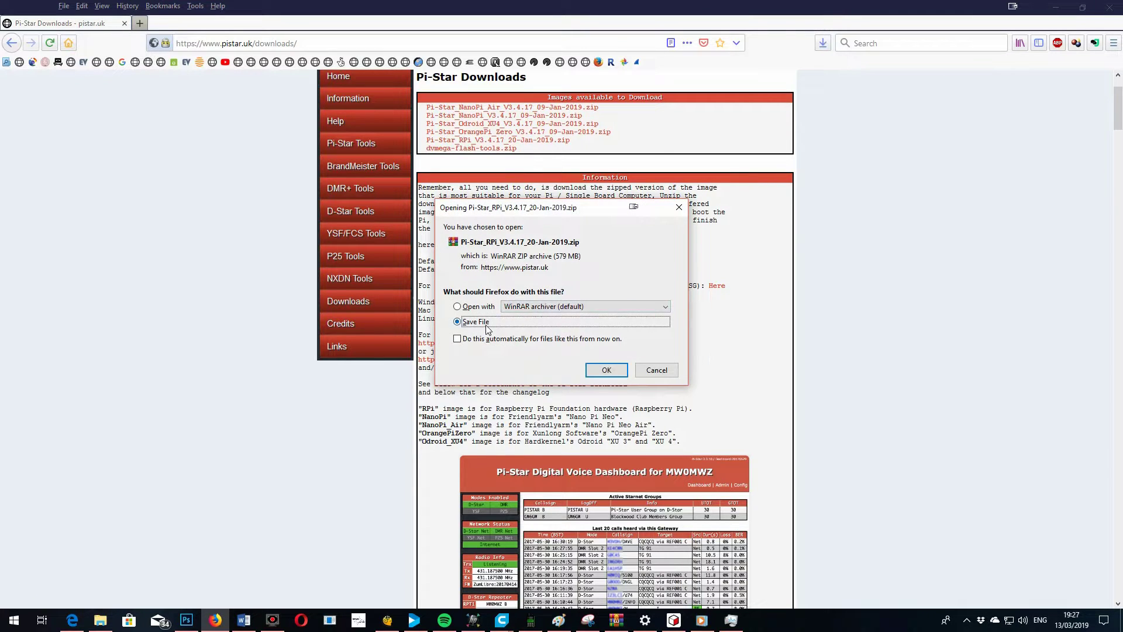
pyautogui.click(657, 370)
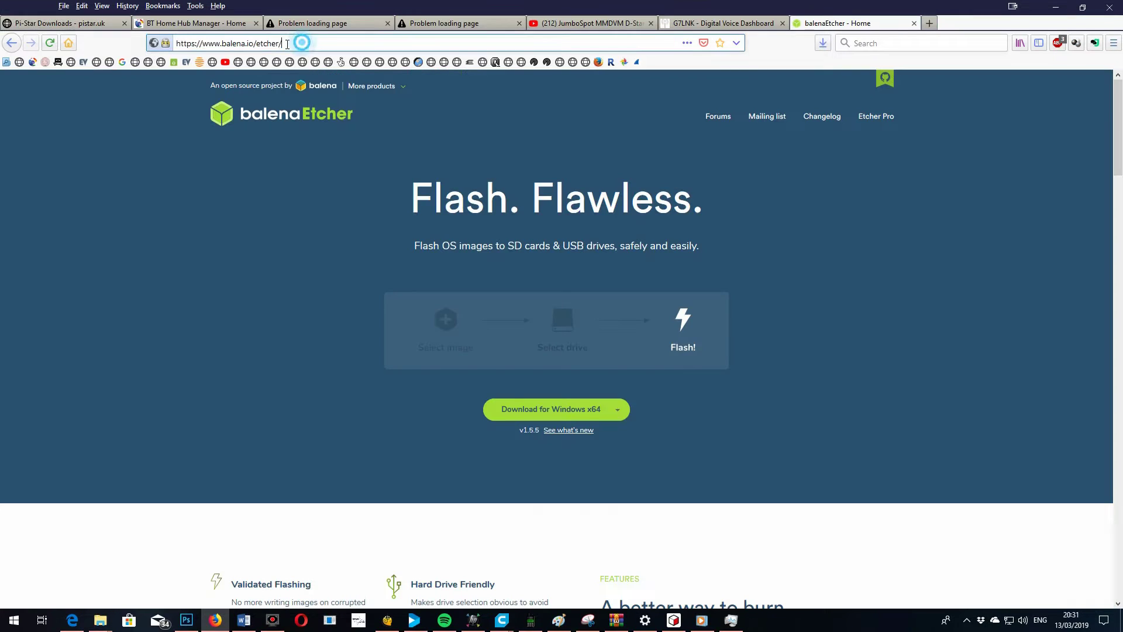
pyautogui.click(301, 43)
pyautogui.click(303, 293)
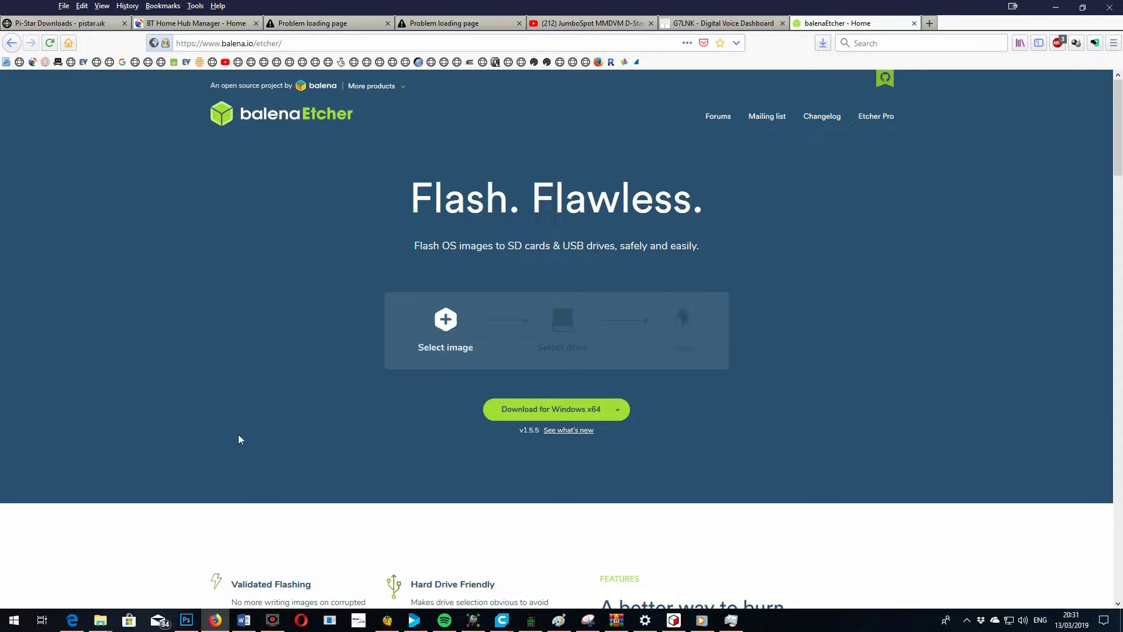
pyautogui.click(414, 319)
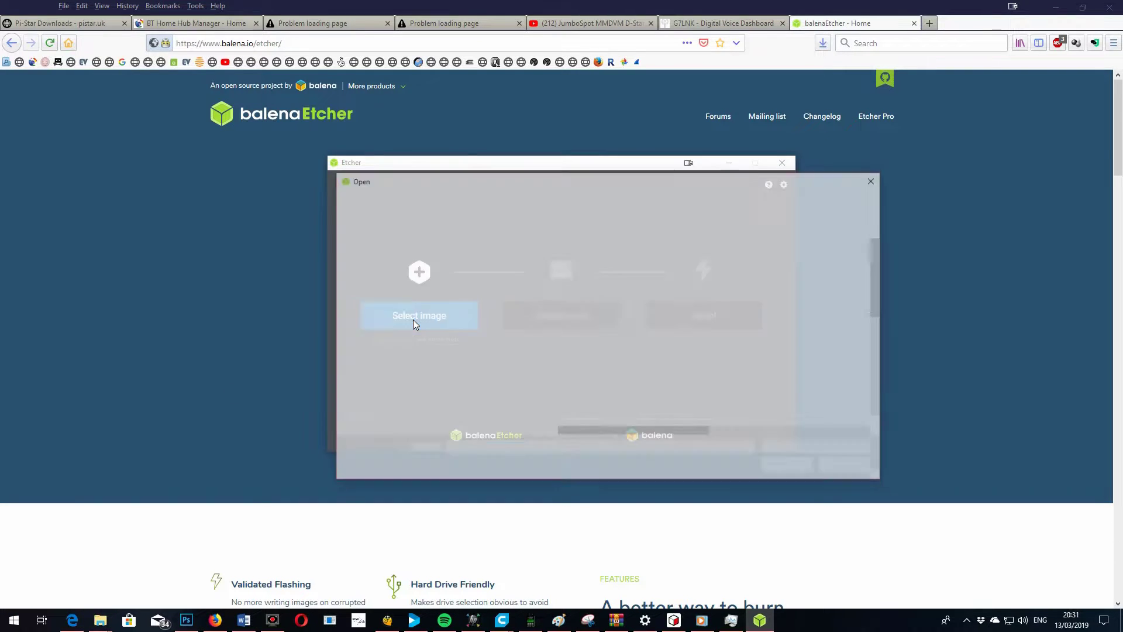
# Load Pi-Star_RPi_V3.4.17_20-Jan-2019.img into balenaEtcher
pyautogui.click(646, 251)
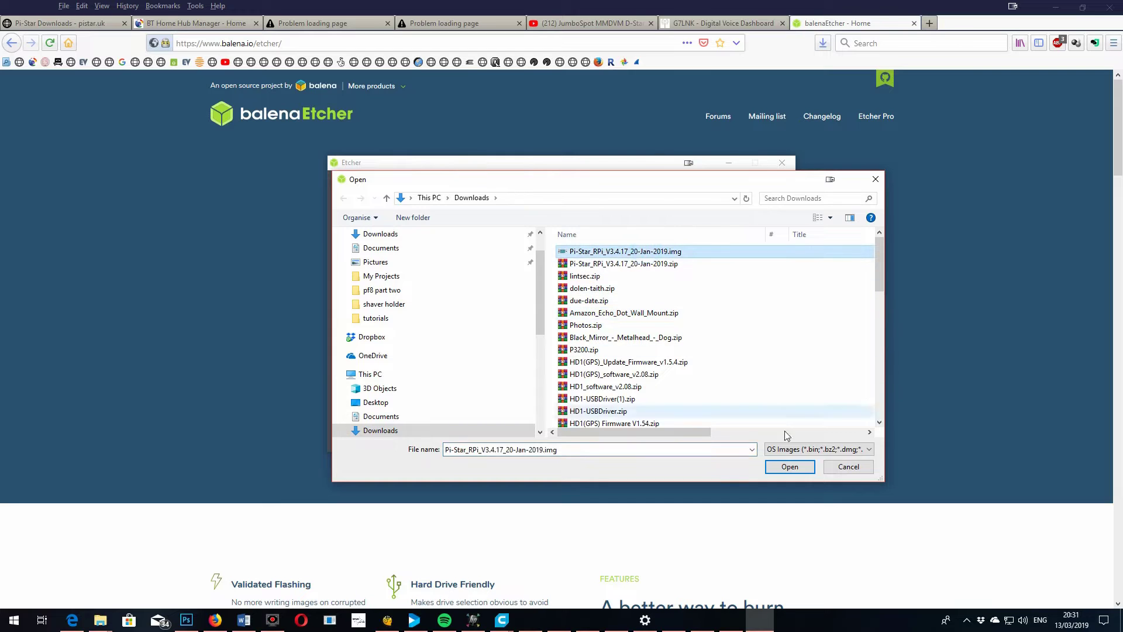
pyautogui.click(789, 465)
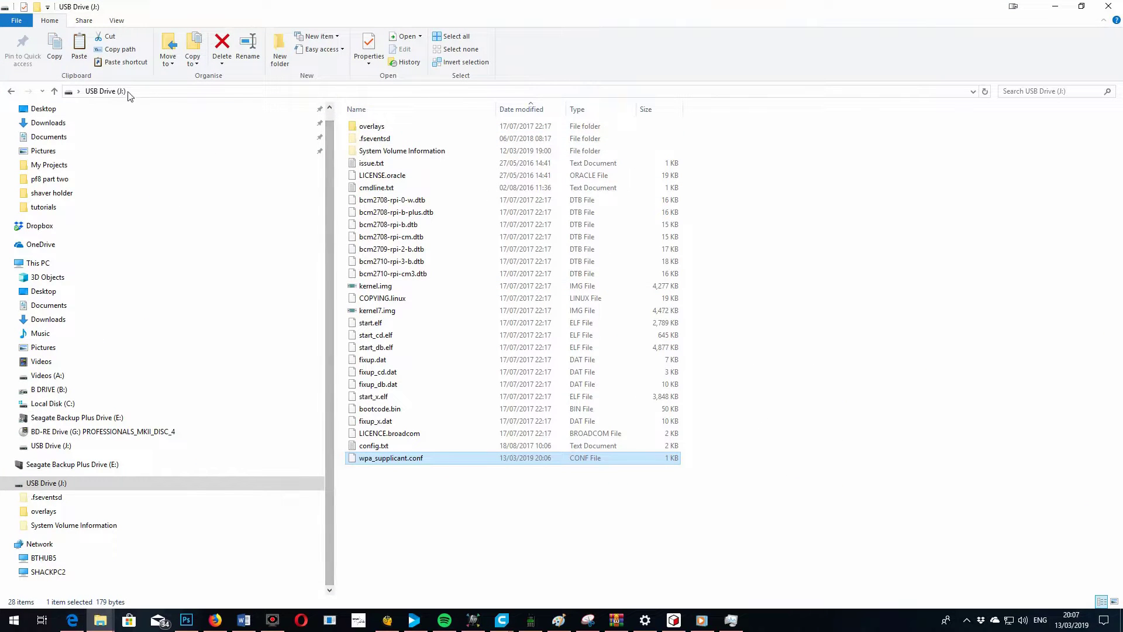
# Check the wpa_supplicant.conf file name on the USB drive, then deselect it without renaming
pyautogui.click(393, 460)
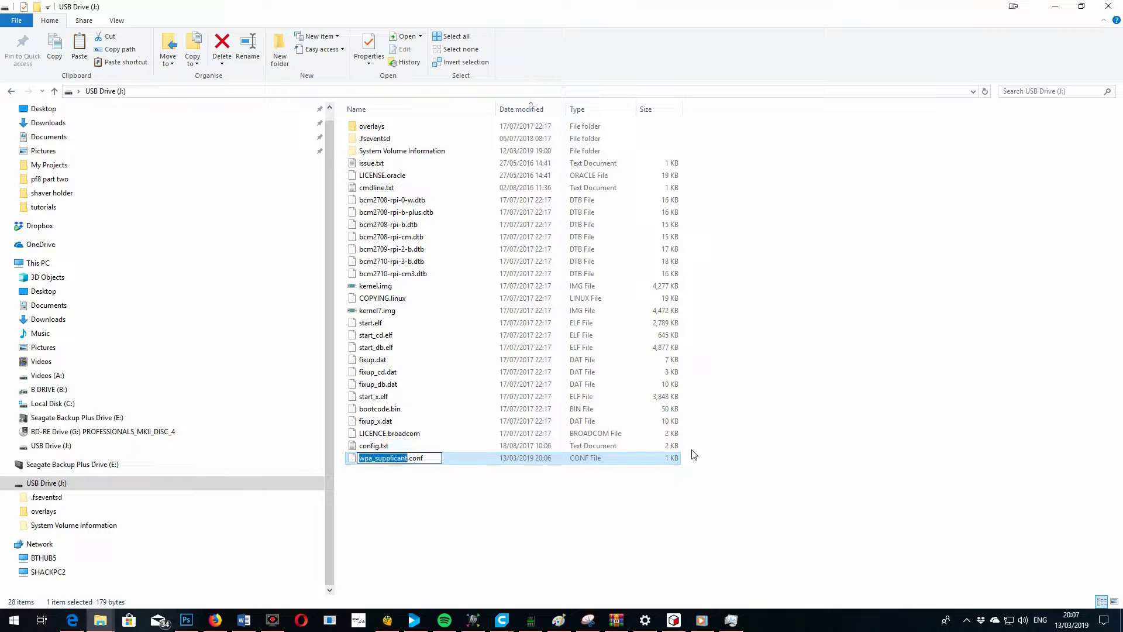
pyautogui.click(784, 496)
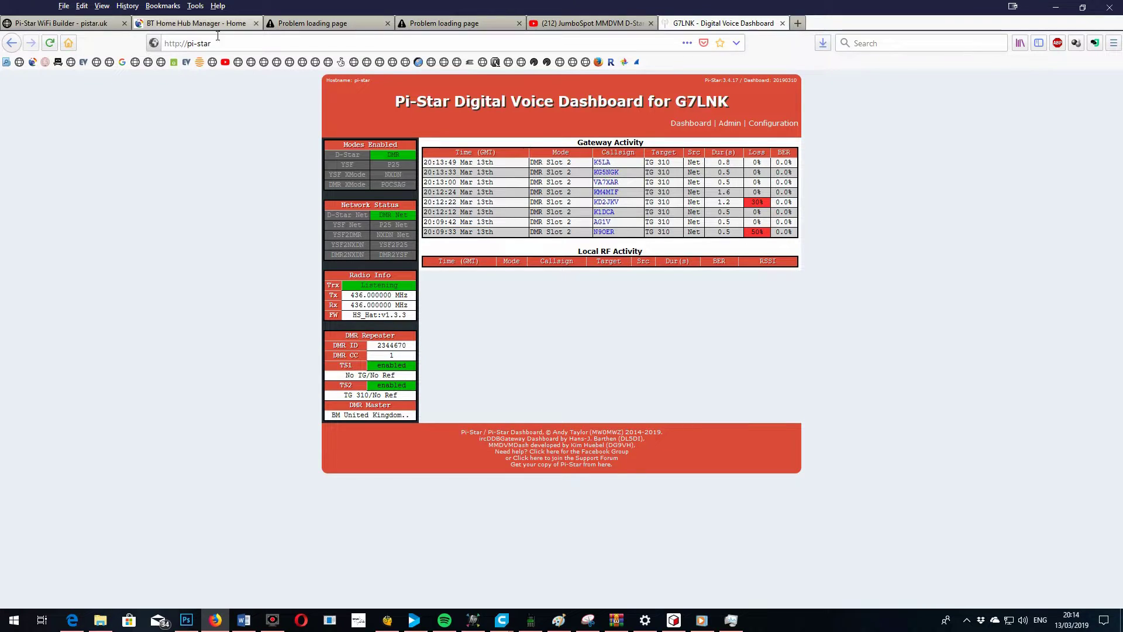
# Reload the dashboard, open Configuration, sign in with the hotspot login and save it in the browser
pyautogui.click(145, 41)
pyautogui.press('Return')
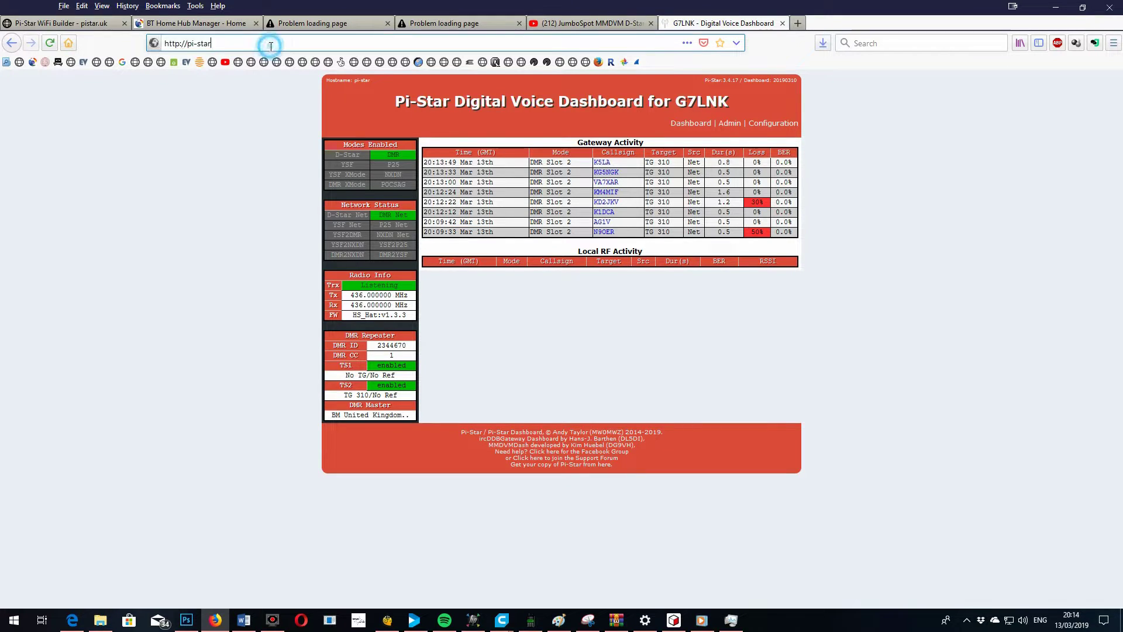
pyautogui.click(774, 124)
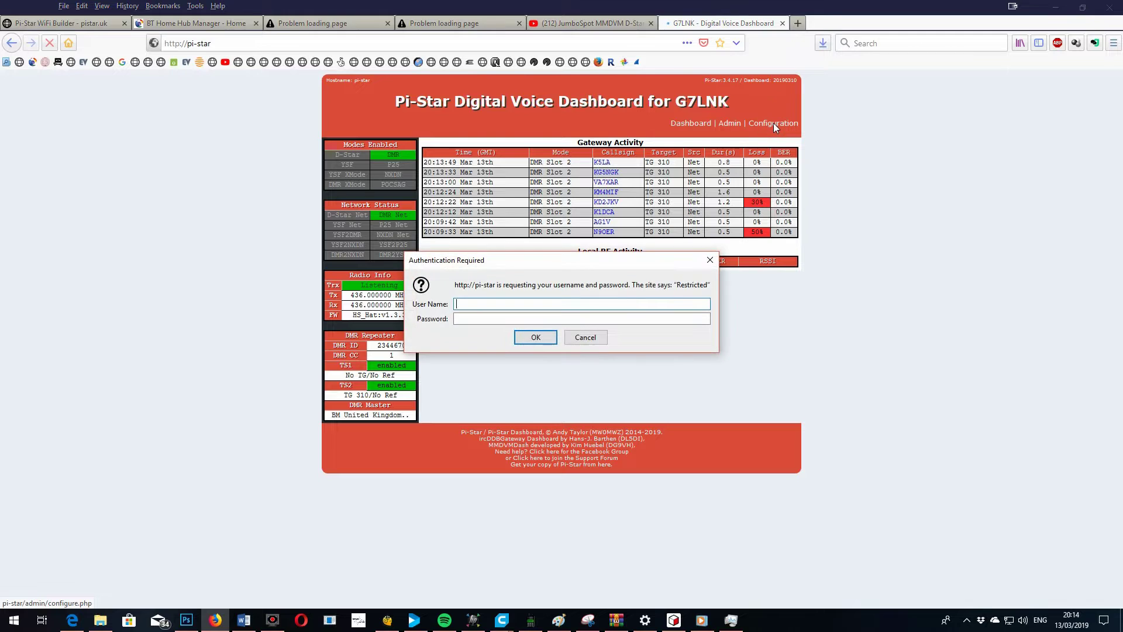
pyautogui.write('pi-star')
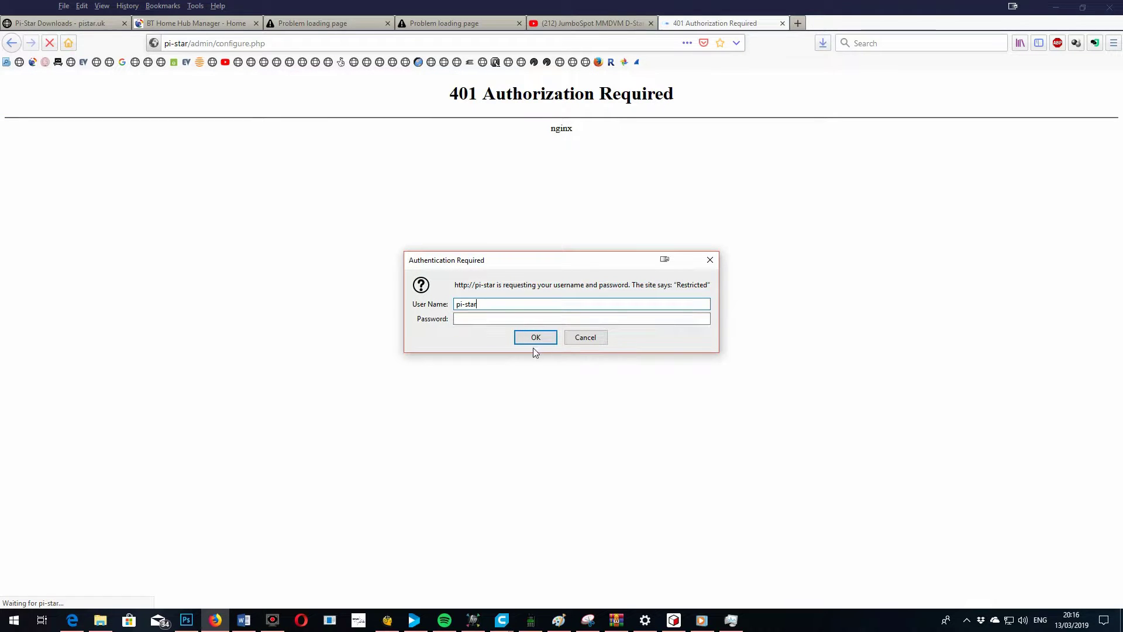
pyautogui.click(487, 318)
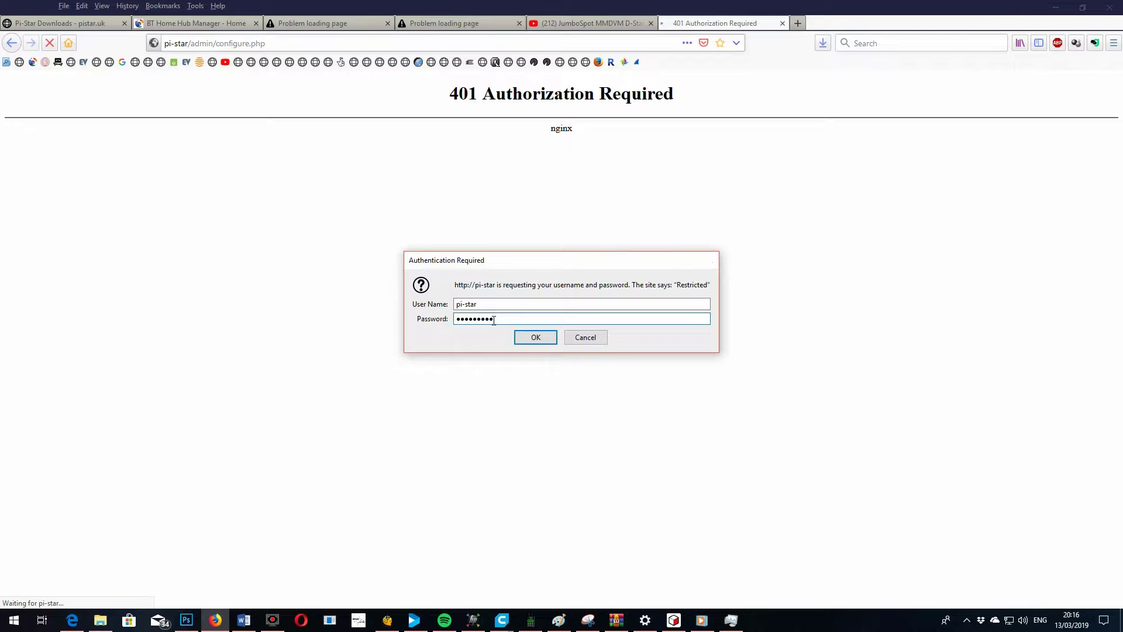
pyautogui.write('raspberry')
pyautogui.press('Return')
pyautogui.click(206, 141)
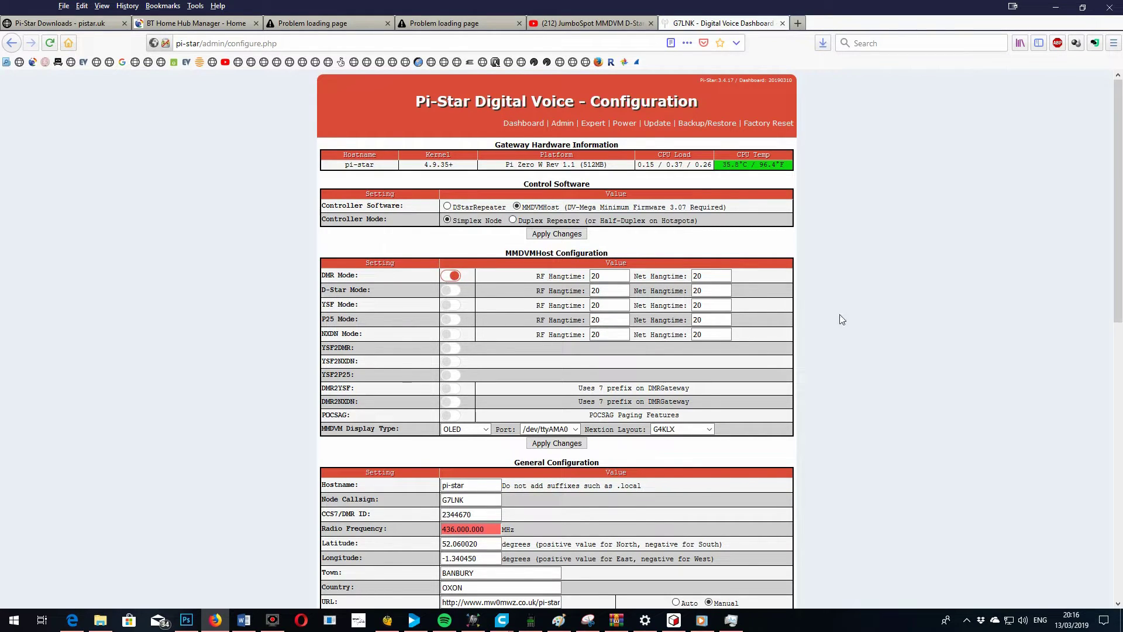
# Review the general settings (OLED display, callsign, DMR ID, frequency, modem) and apply them
pyautogui.moveTo(1118, 237); pyautogui.dragTo(1118, 337)
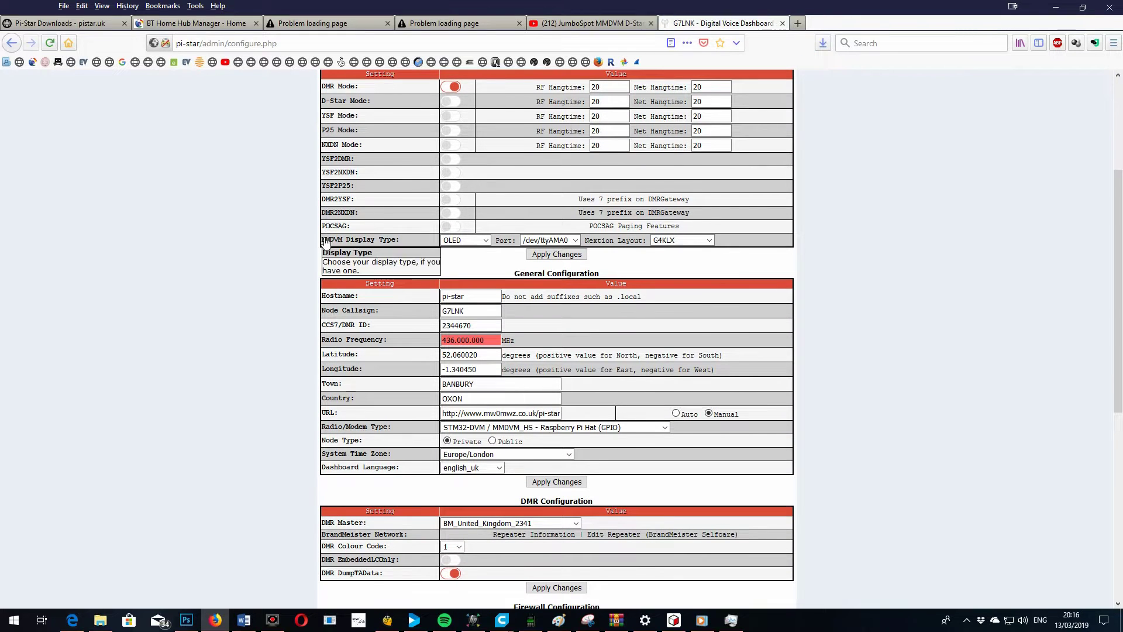
pyautogui.click(463, 239)
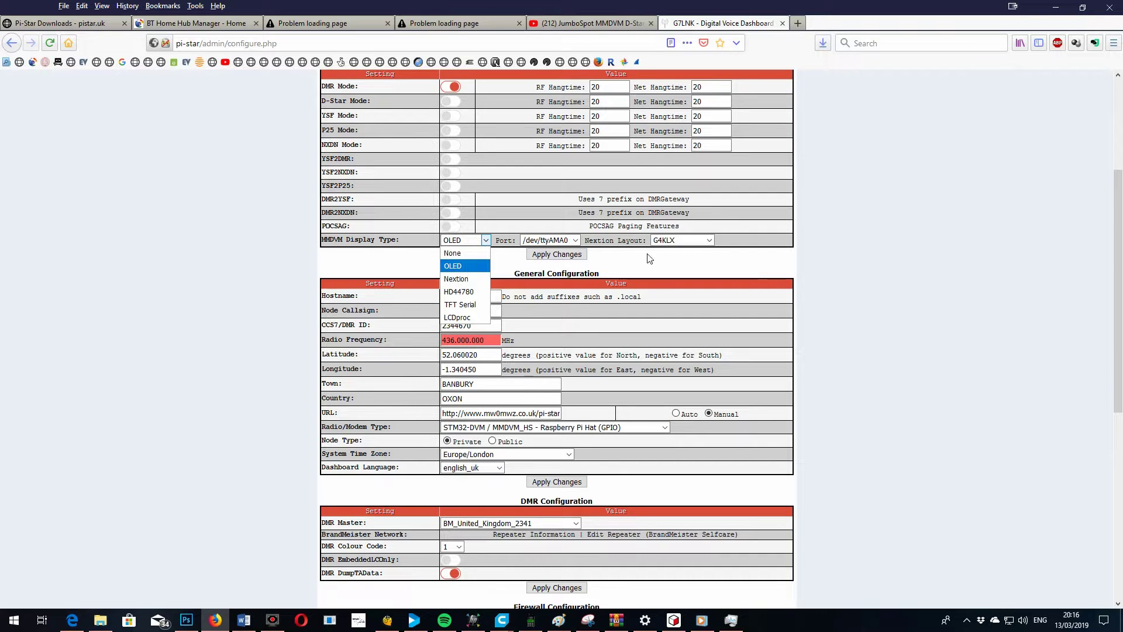
pyautogui.press('Escape')
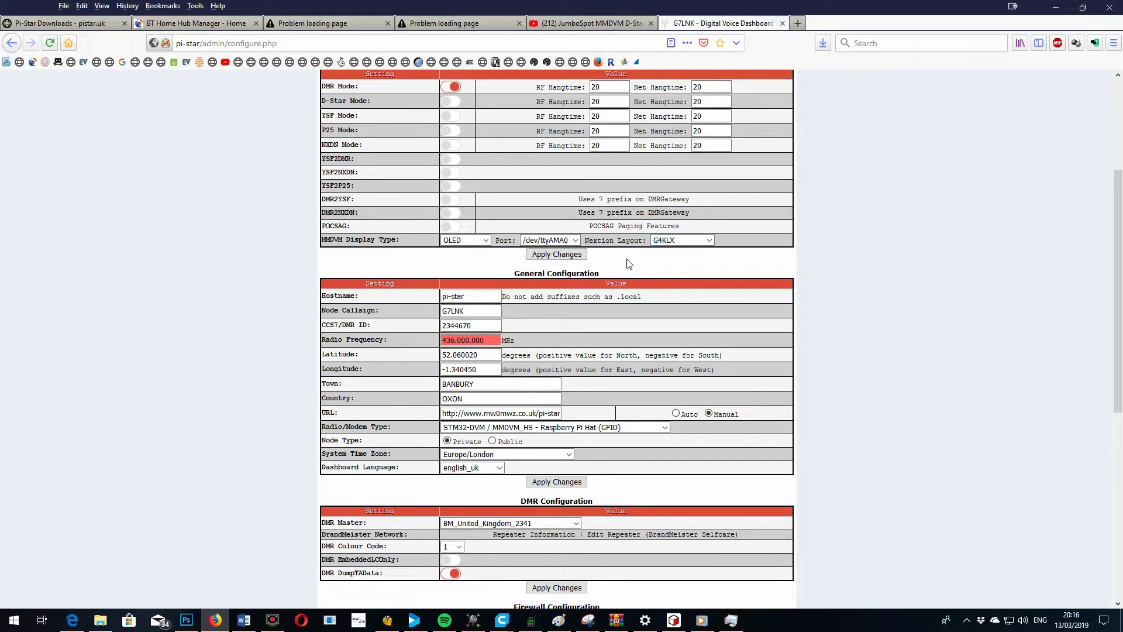
pyautogui.click(470, 312)
pyautogui.click(478, 324)
pyautogui.click(489, 340)
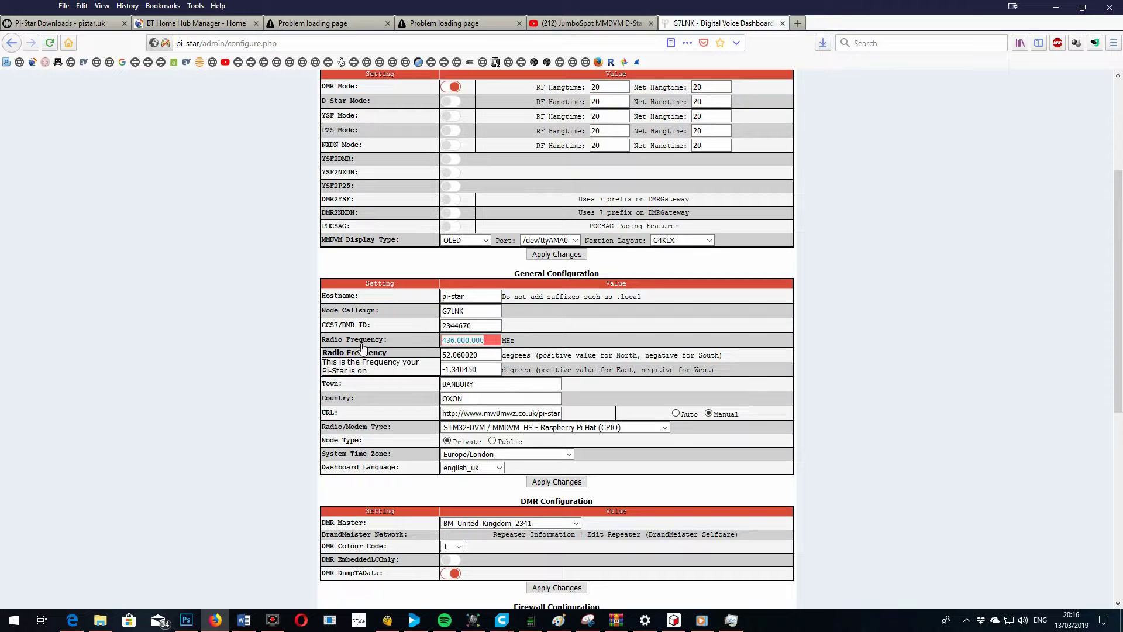
pyautogui.click(458, 355)
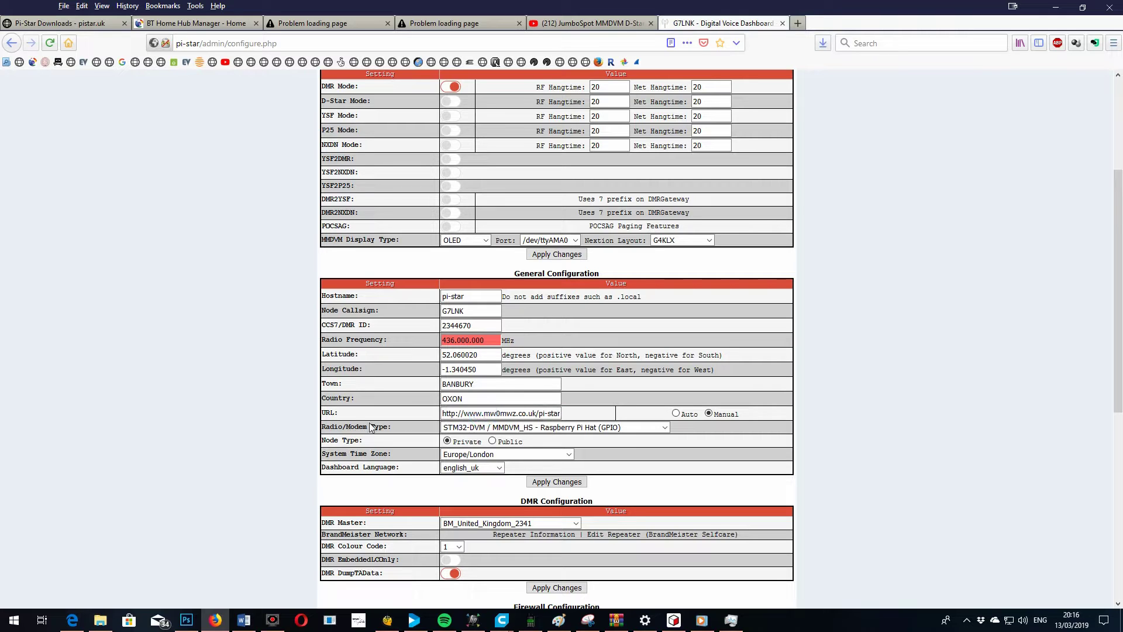
pyautogui.click(665, 427)
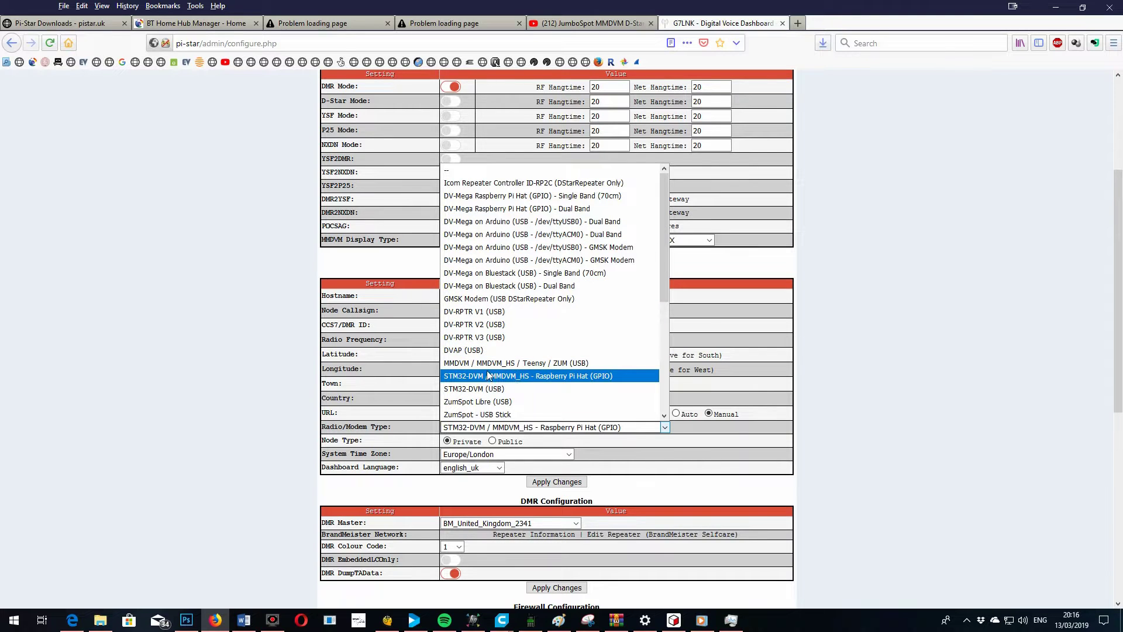
pyautogui.click(837, 381)
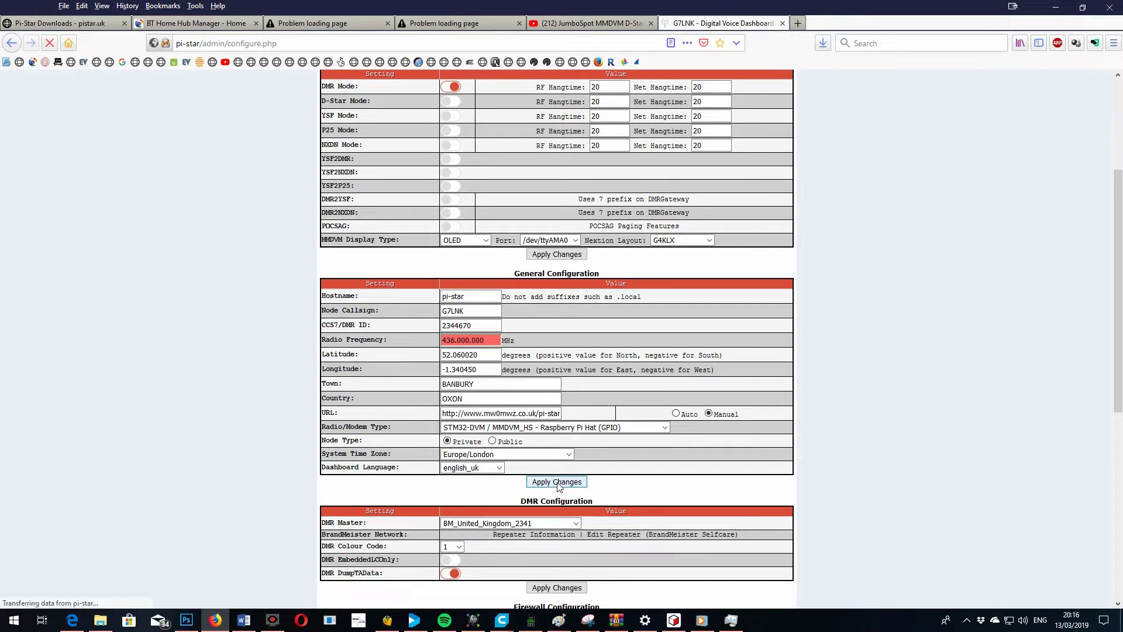
pyautogui.click(557, 482)
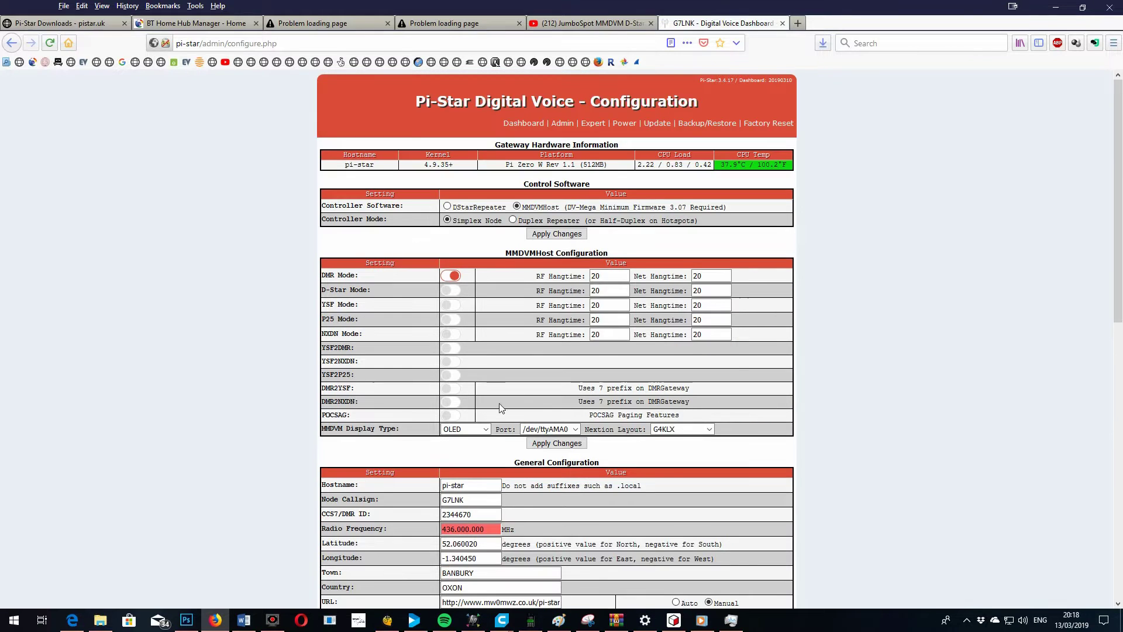
# Choose the STM32-DVM / MMDVM_HS Raspberry Pi Hat modem, BM_United_Kingdom_2341 master and colour code 1
pyautogui.scroll(-5, 901, 342)
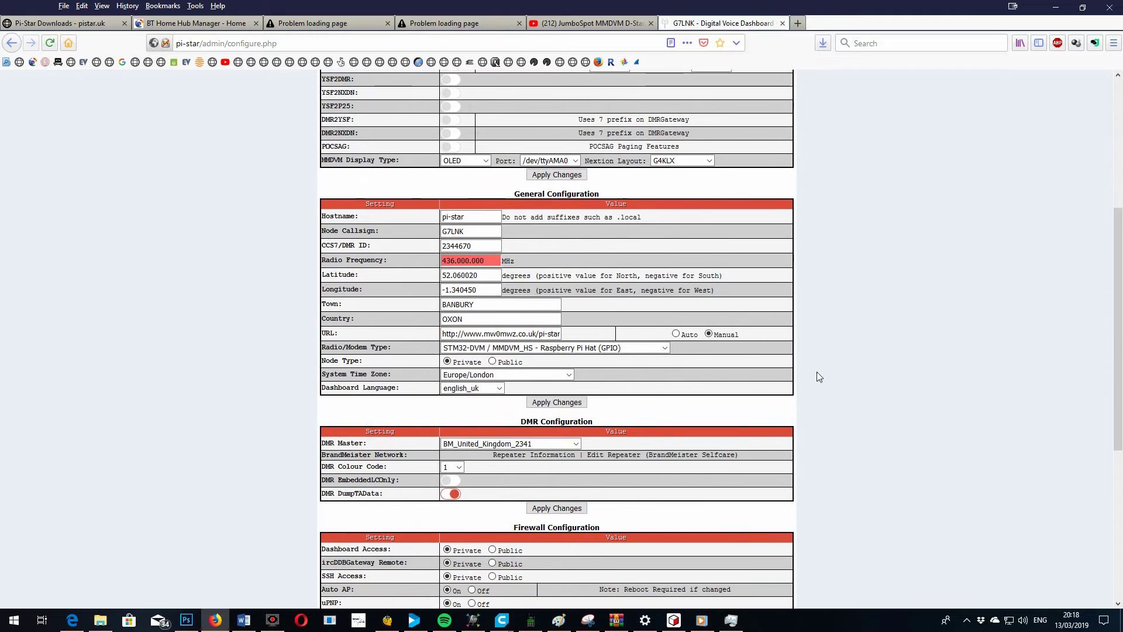
pyautogui.click(667, 349)
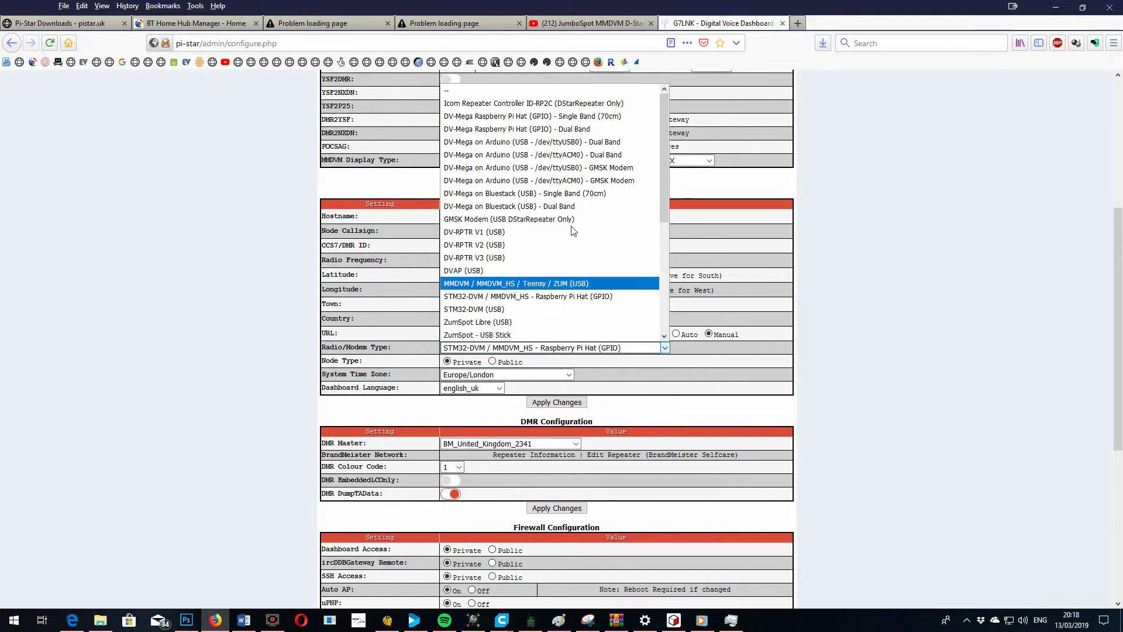
pyautogui.click(543, 297)
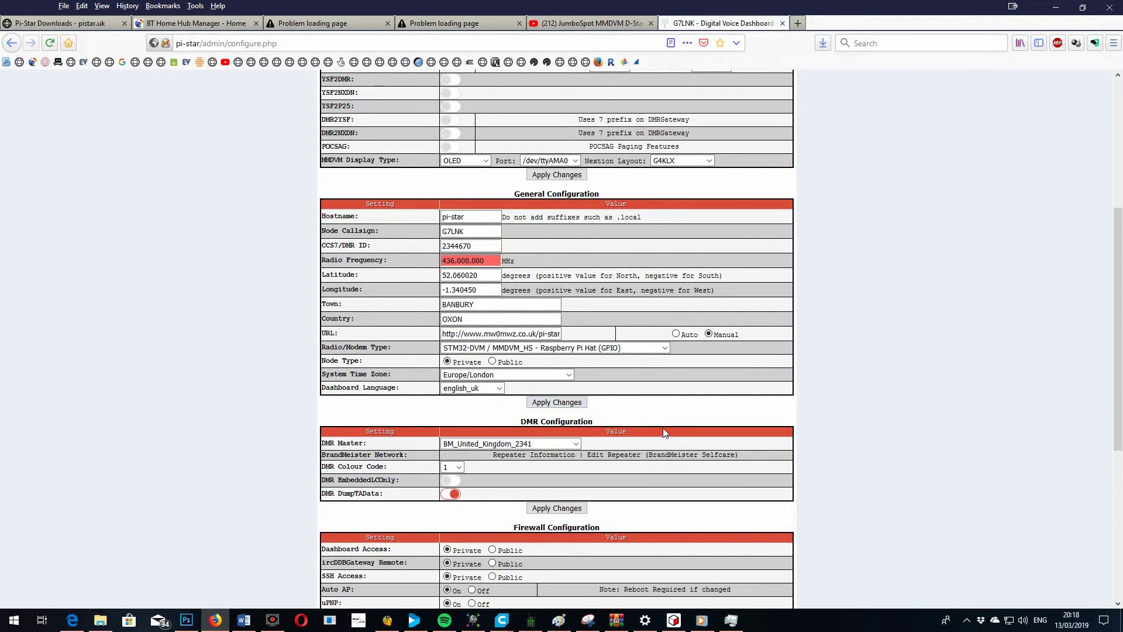
pyautogui.click(576, 444)
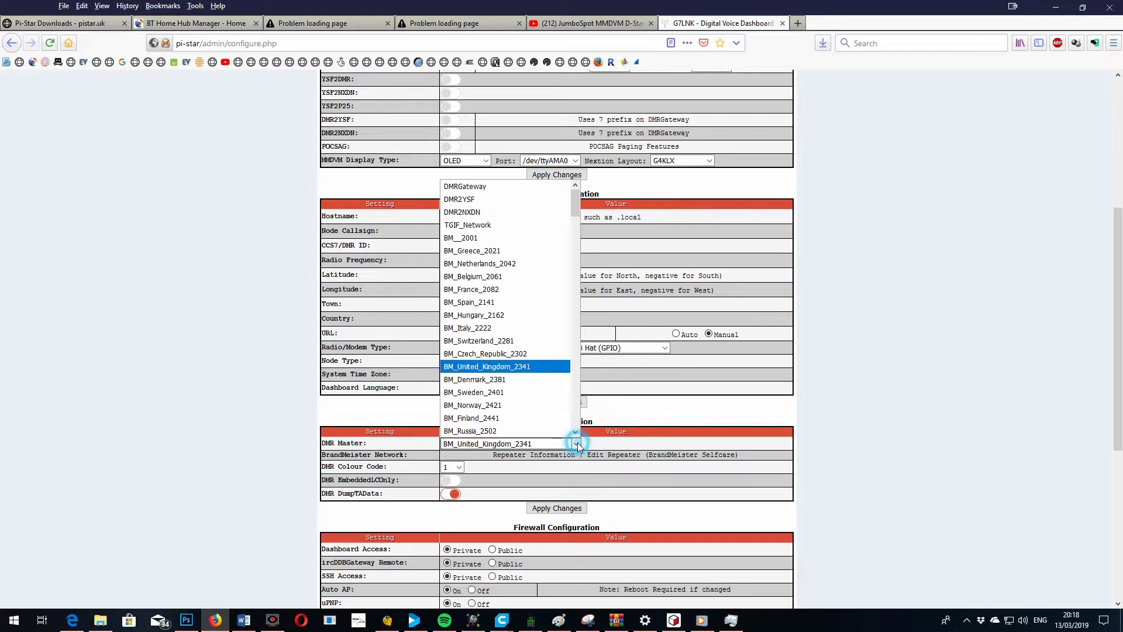
pyautogui.click(530, 366)
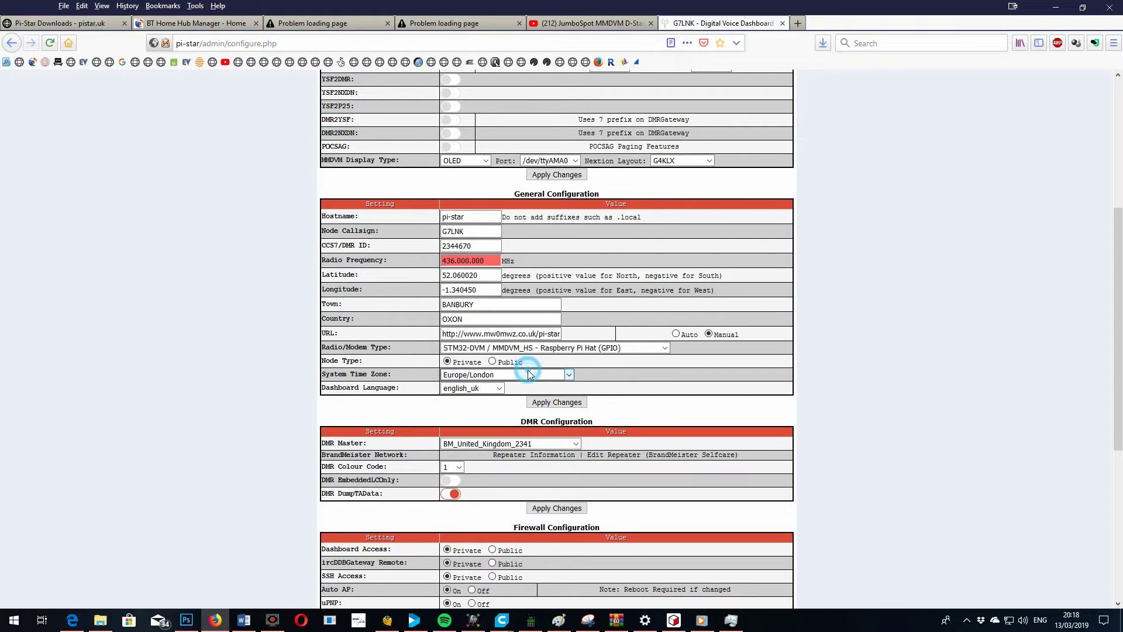
pyautogui.click(459, 468)
pyautogui.click(459, 467)
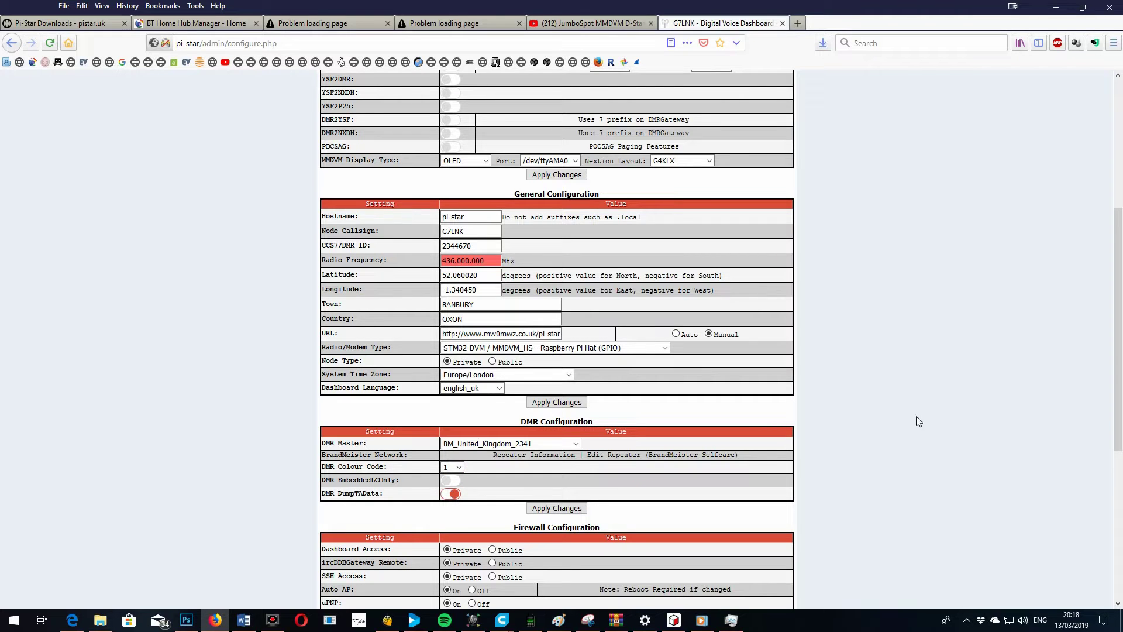
pyautogui.moveTo(1118, 333); pyautogui.dragTo(1121, 456)
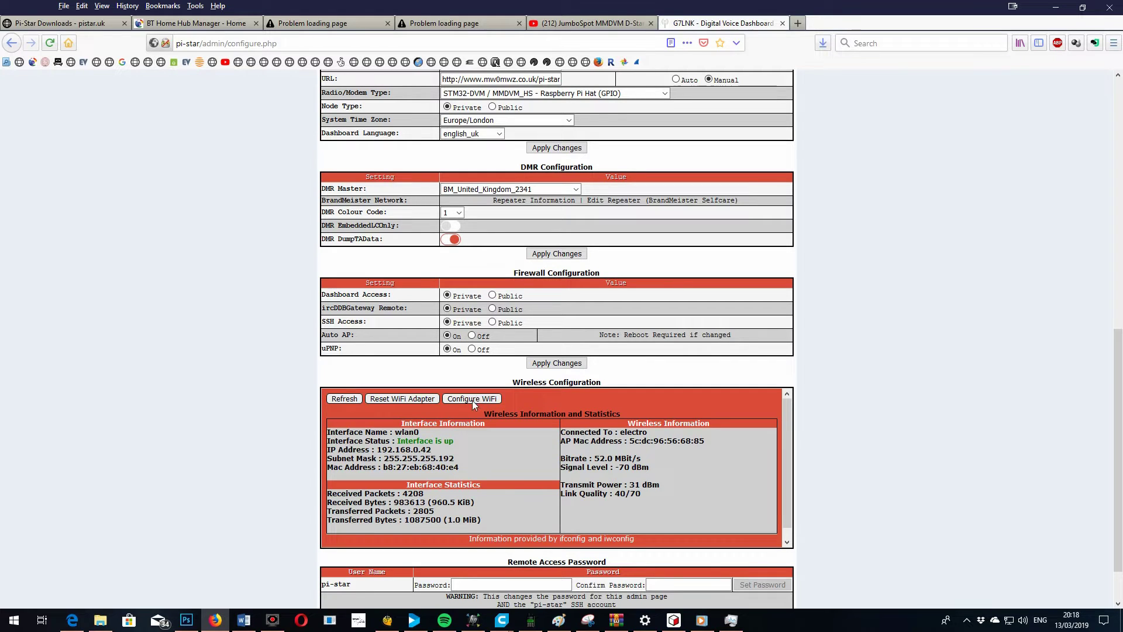
# Open the WiFi settings and run a 10-second scan listing electro and other nearby networks
pyautogui.scroll(-2, 433, 389)
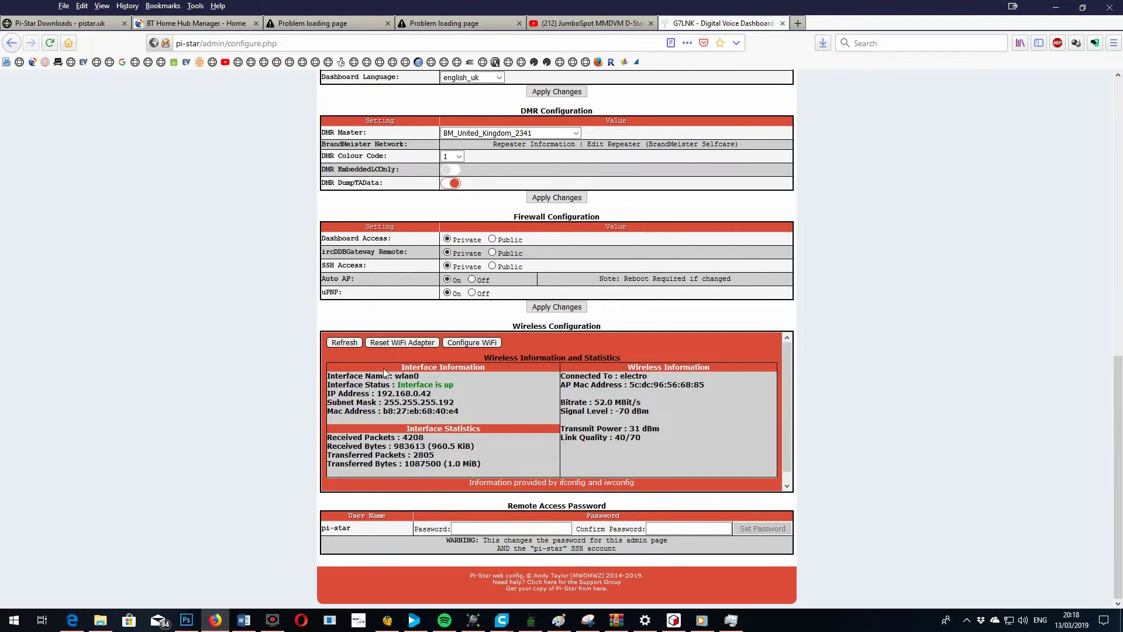
pyautogui.click(467, 344)
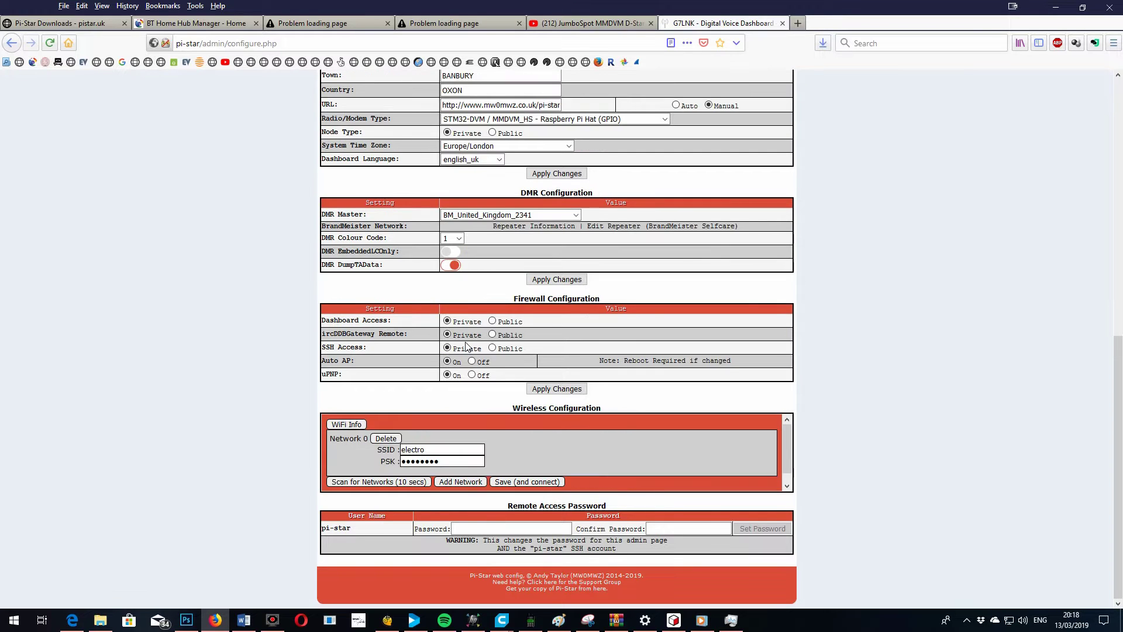
pyautogui.scroll(-1, 497, 436)
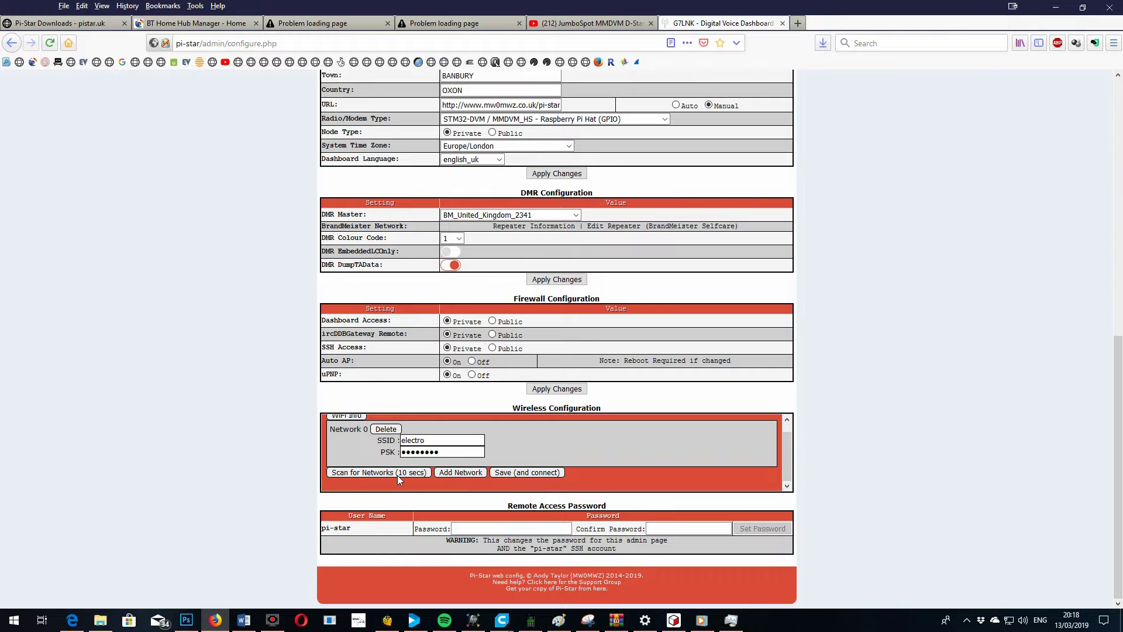
pyautogui.click(398, 475)
pyautogui.click(212, 139)
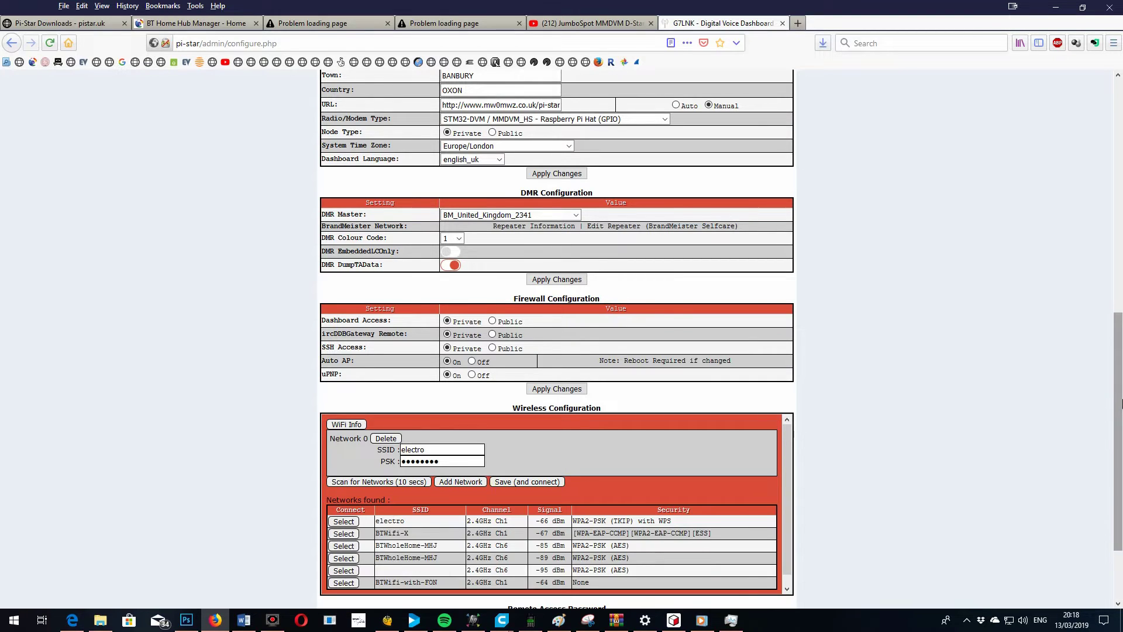
pyautogui.moveTo(1114, 383); pyautogui.dragTo(1118, 464)
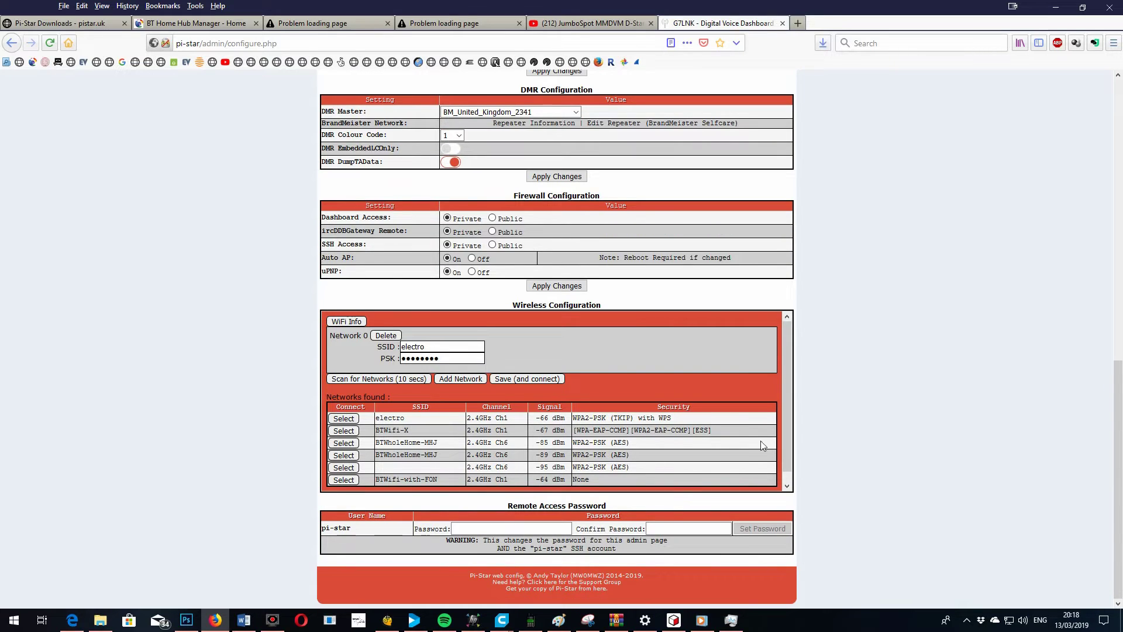
pyautogui.scroll(-1, 790, 443)
pyautogui.scroll(1, 794, 431)
pyautogui.scroll(-1, 793, 426)
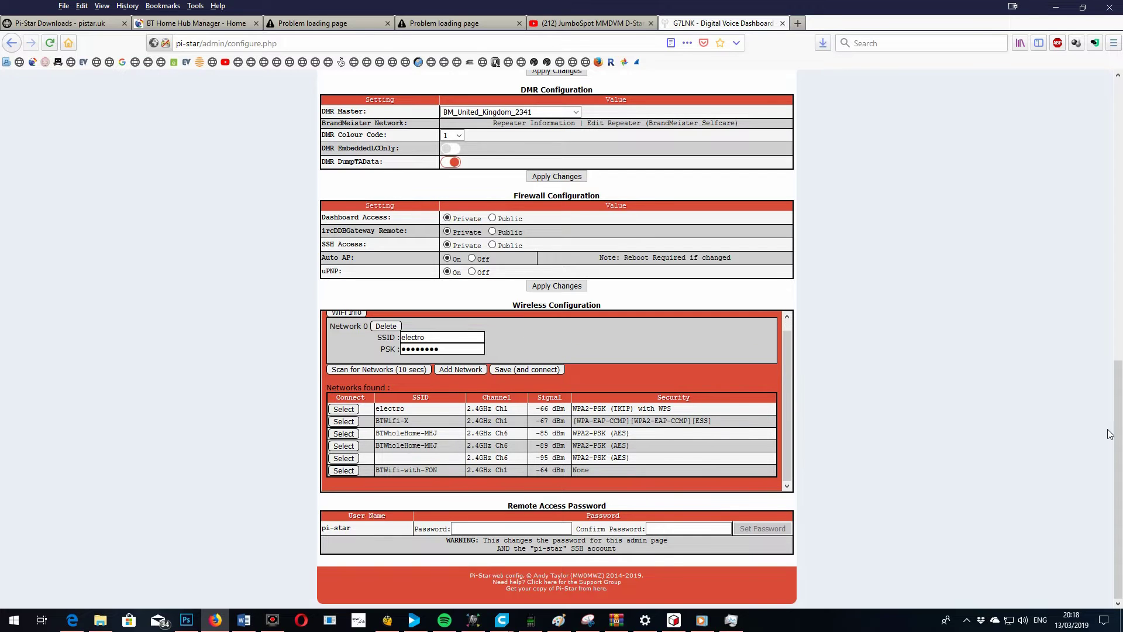
pyautogui.moveTo(1118, 444); pyautogui.dragTo(1119, 172)
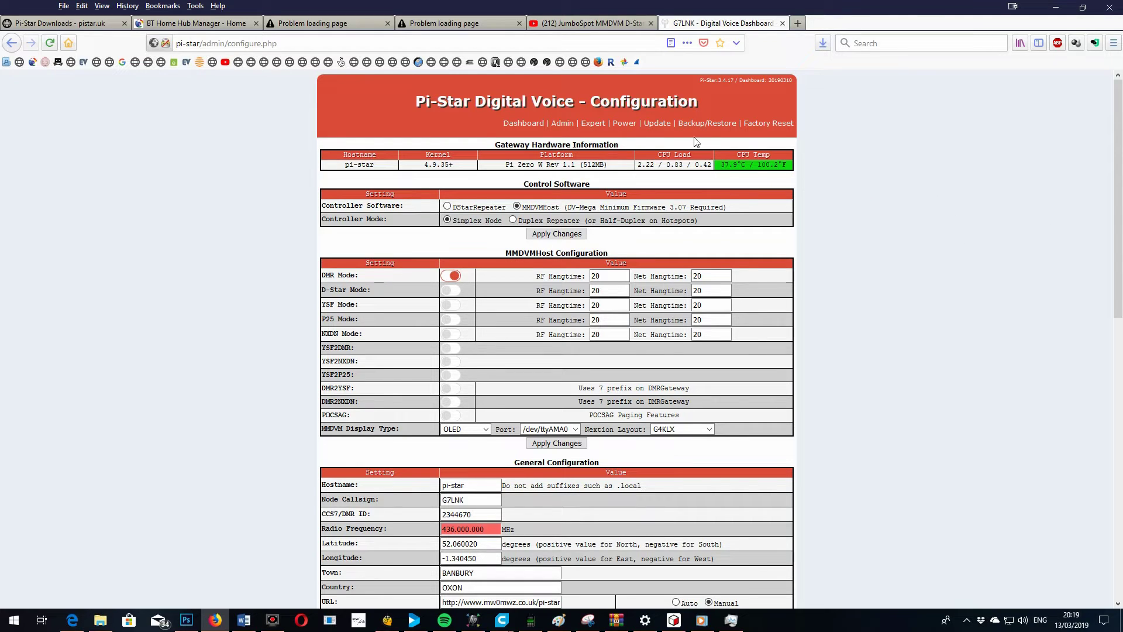
# Open the Expert MMDVMHost editor and confirm RXOffset and TXOffset are both 500
pyautogui.click(594, 124)
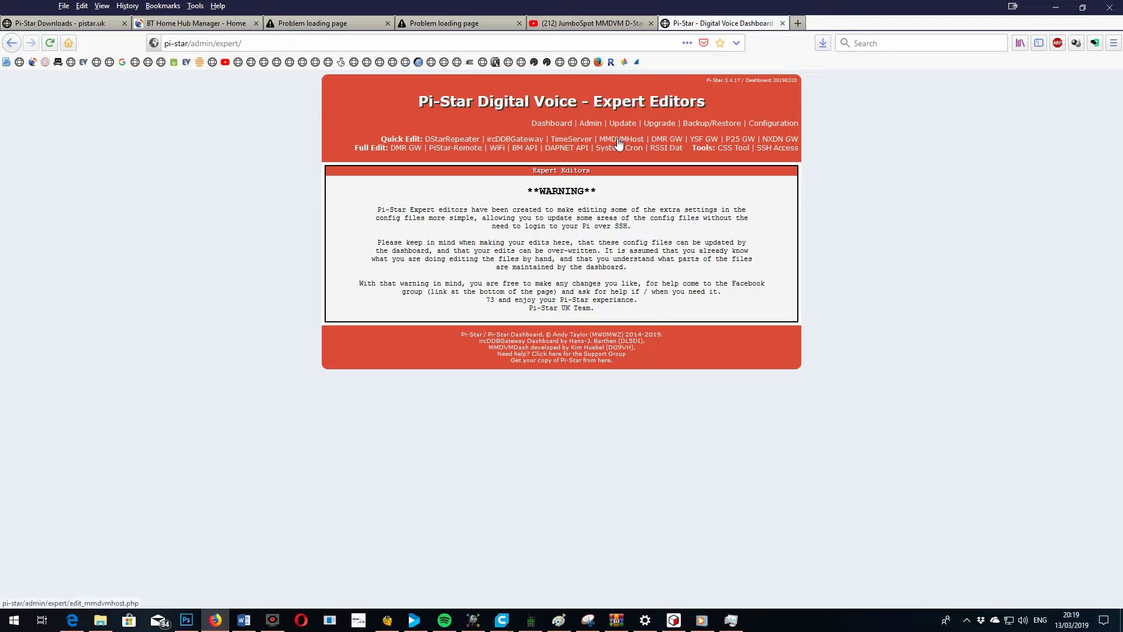
pyautogui.click(618, 142)
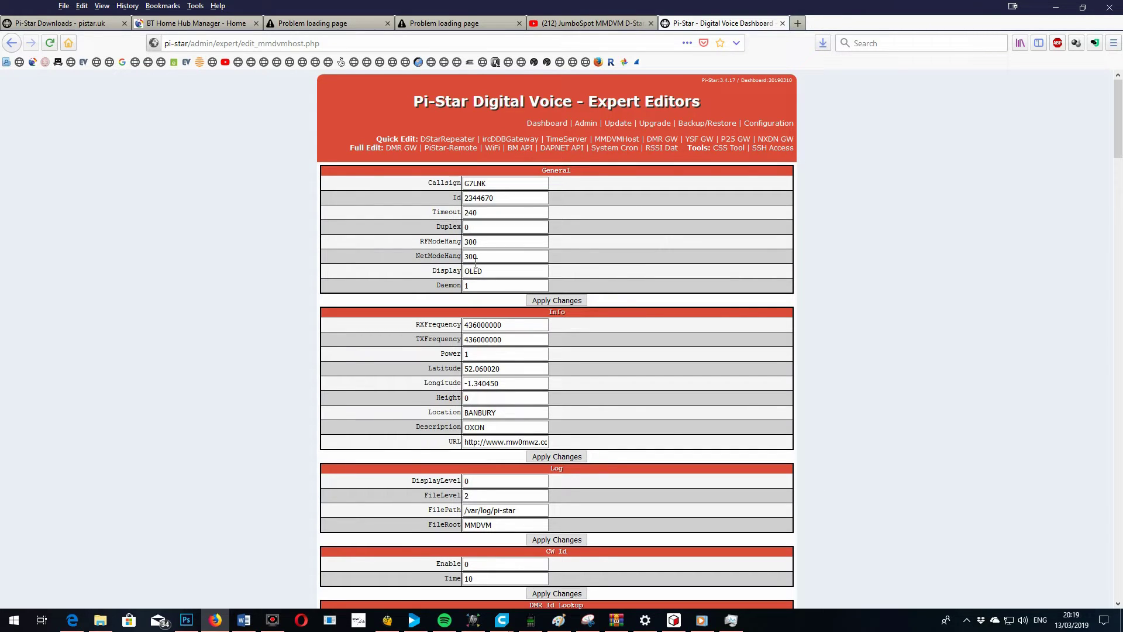
pyautogui.moveTo(1119, 146); pyautogui.dragTo(1121, 229)
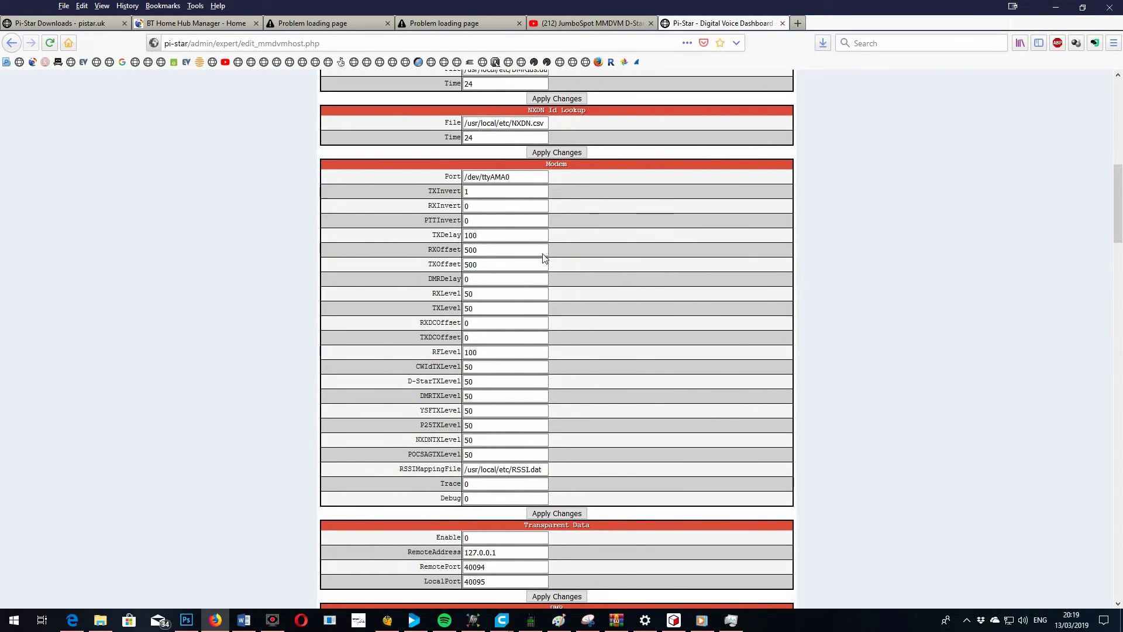
pyautogui.doubleClick(484, 249)
pyautogui.moveTo(1120, 225); pyautogui.dragTo(1118, 291)
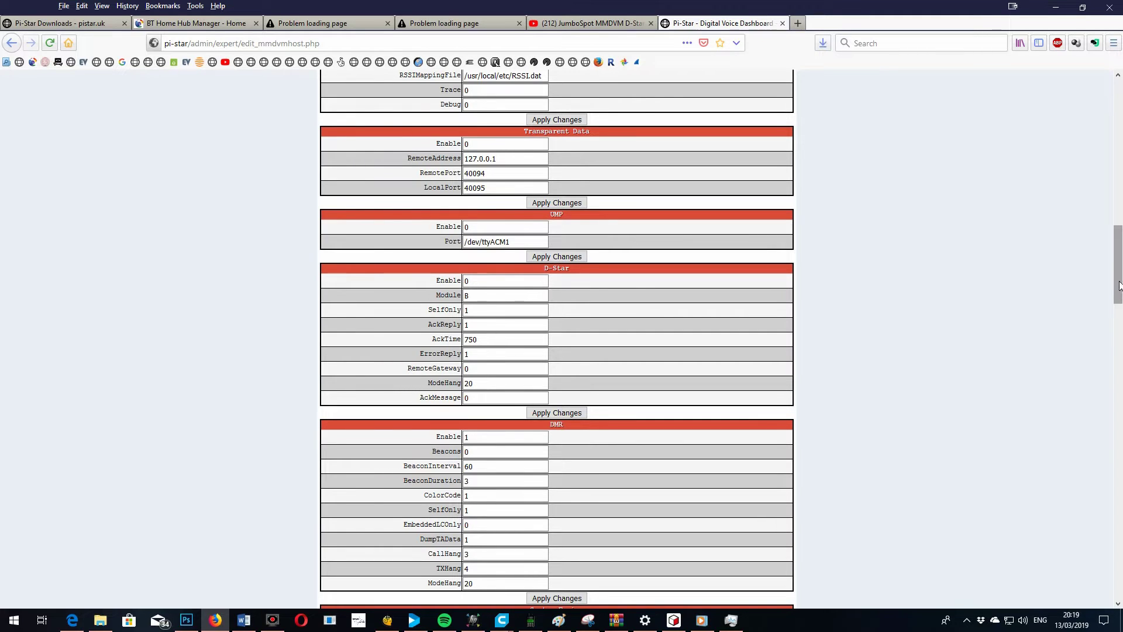
pyautogui.moveTo(1119, 285); pyautogui.dragTo(1121, 426)
# Change DMR Network Slot1 from 0 to 1, keep Slot2 at 1, and apply
pyautogui.click(467, 252)
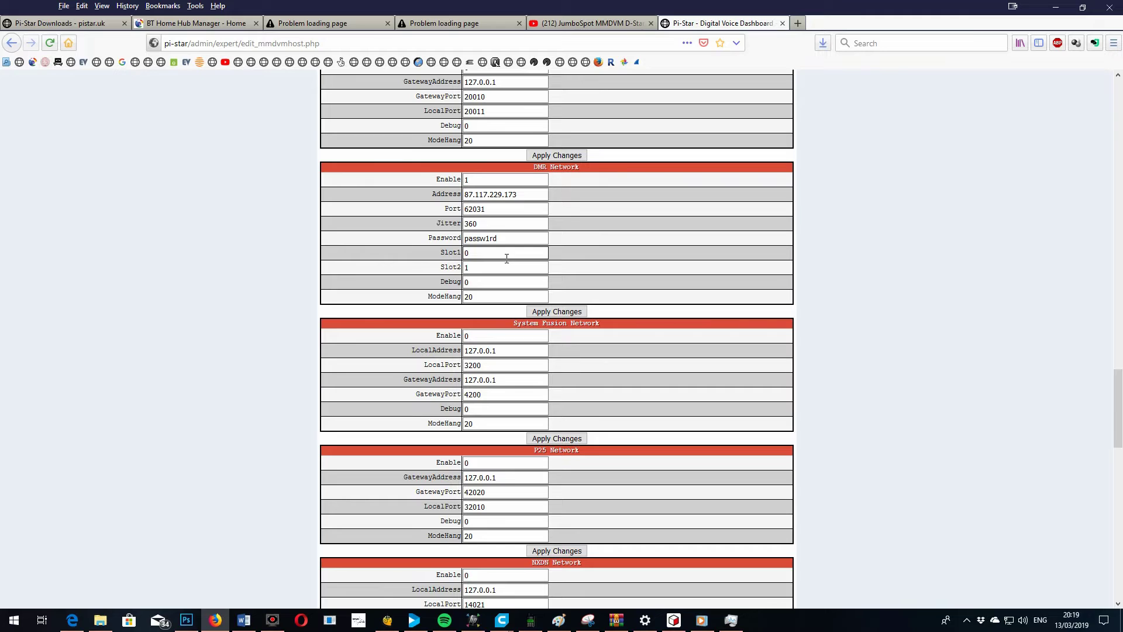
pyautogui.doubleClick(497, 253)
pyautogui.write('1')
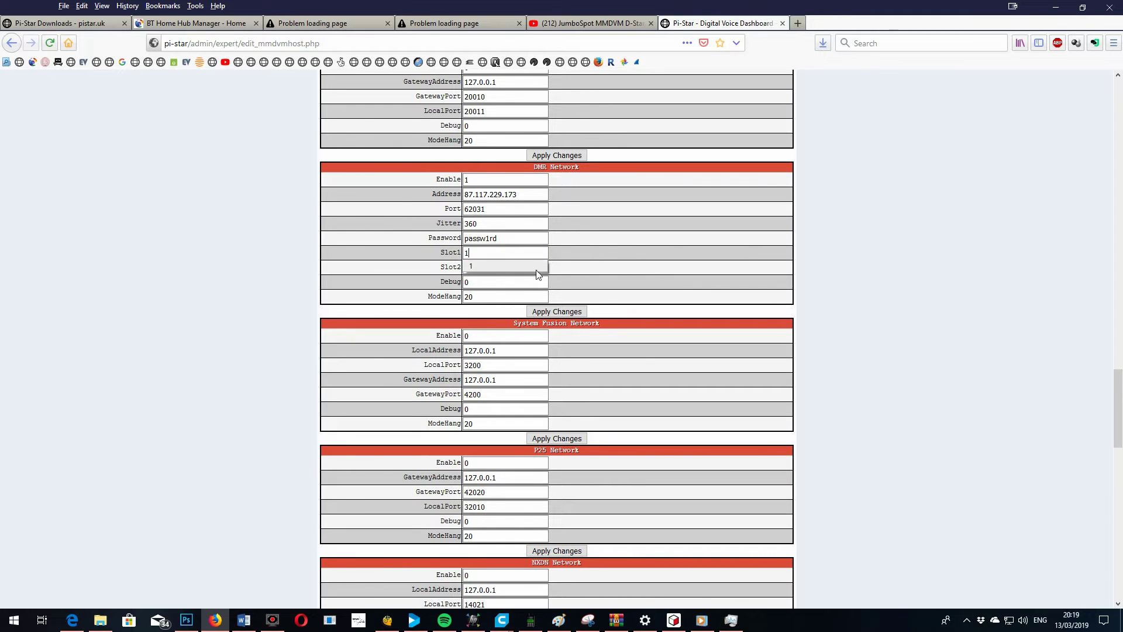
pyautogui.click(489, 268)
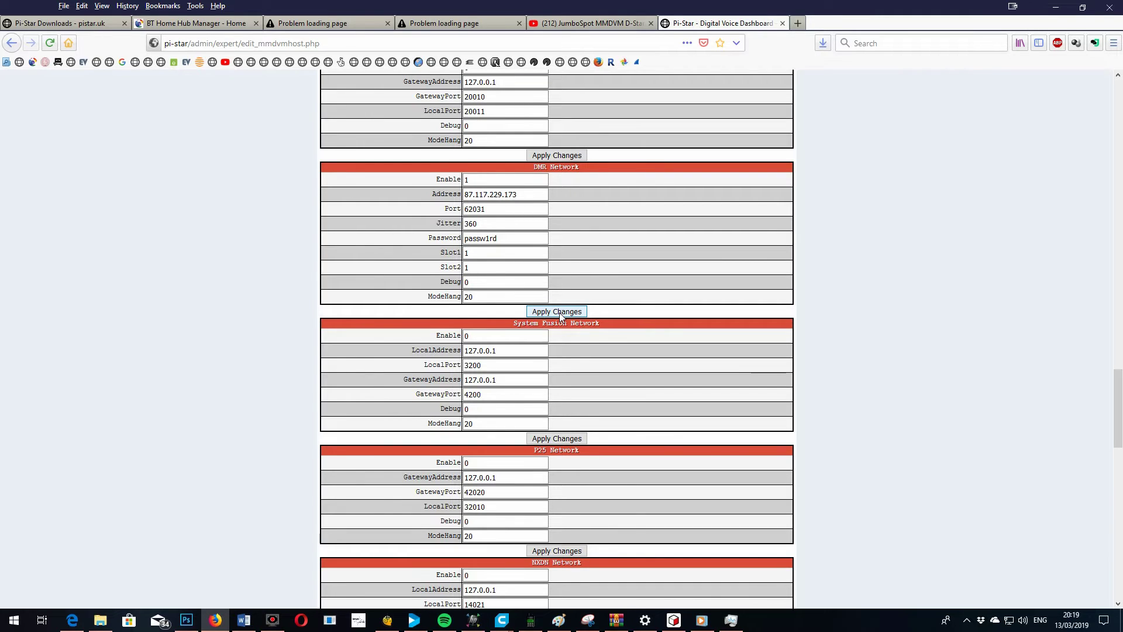
pyautogui.click(559, 312)
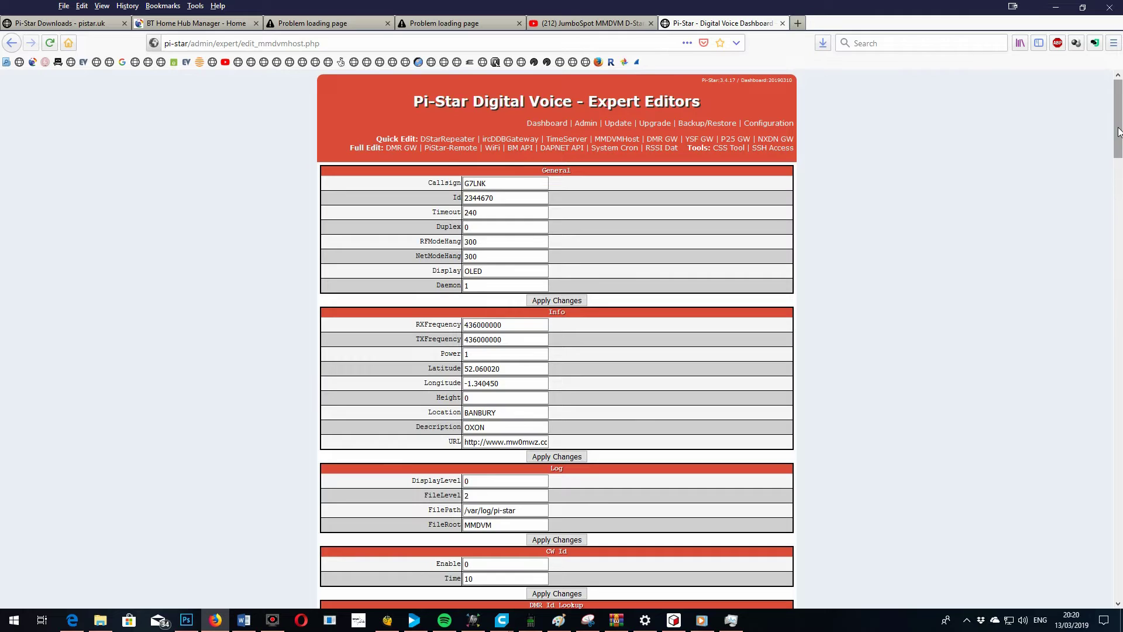
pyautogui.moveTo(1118, 132); pyautogui.dragTo(1086, 87)
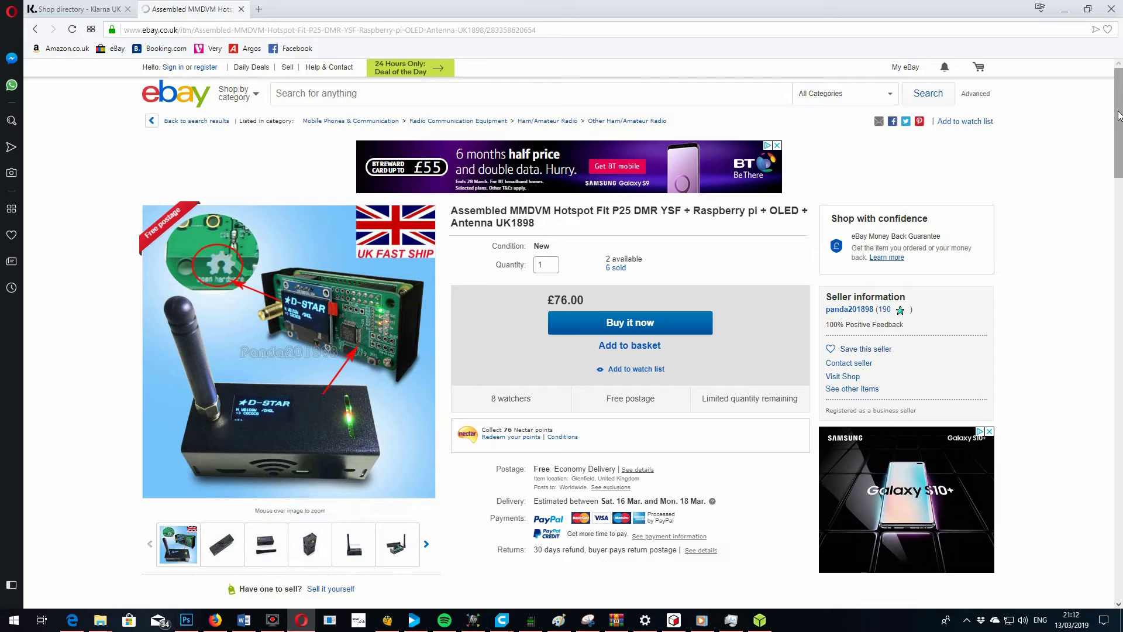
pyautogui.scroll(-3, 1117, 142)
pyautogui.moveTo(1117, 142); pyautogui.dragTo(1120, 111)
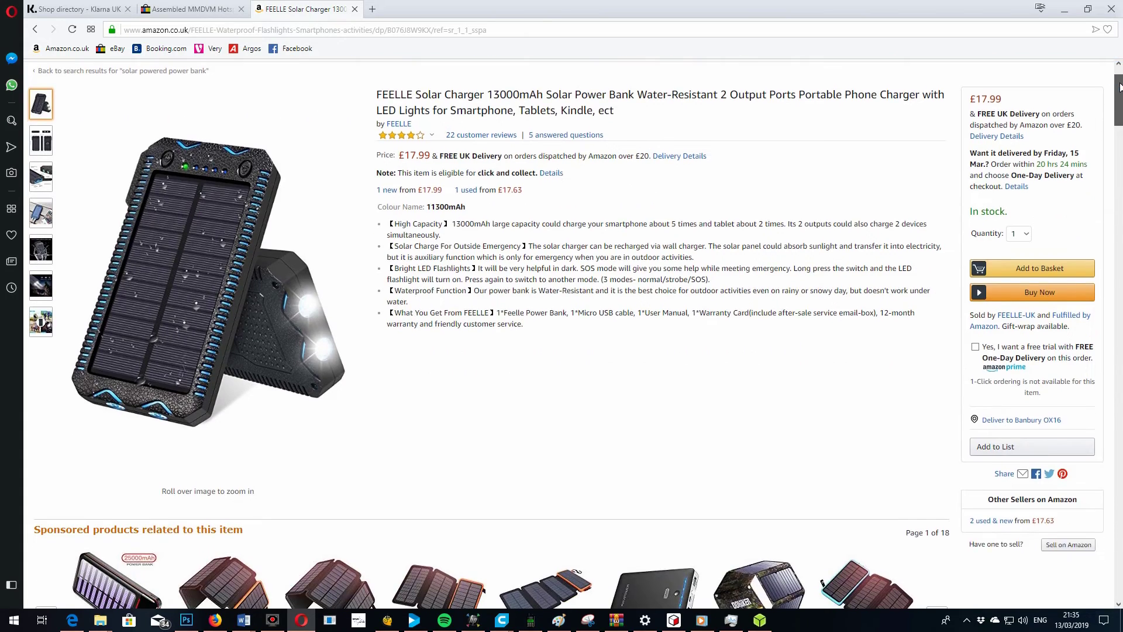
pyautogui.scroll(-6, 561, 328)
# Return to the top of the FEELLE solar charger page and show the third image's close-up of panel, buttons and USB ports
pyautogui.scroll(-5, 561, 328)
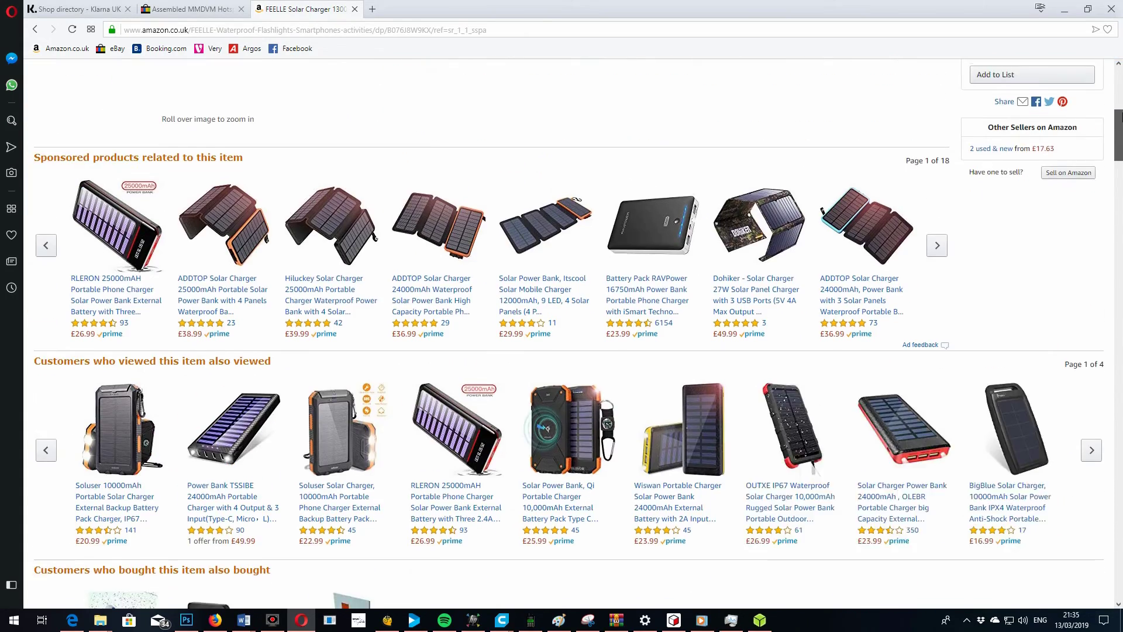
pyautogui.scroll(10, 562, 328)
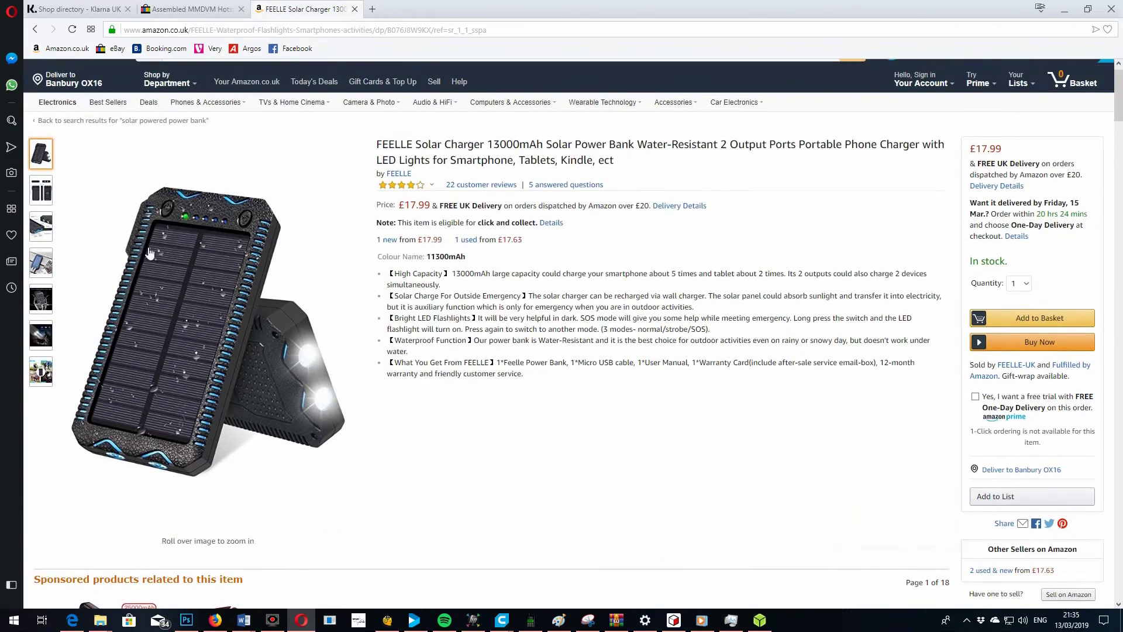
pyautogui.moveTo(138, 297)
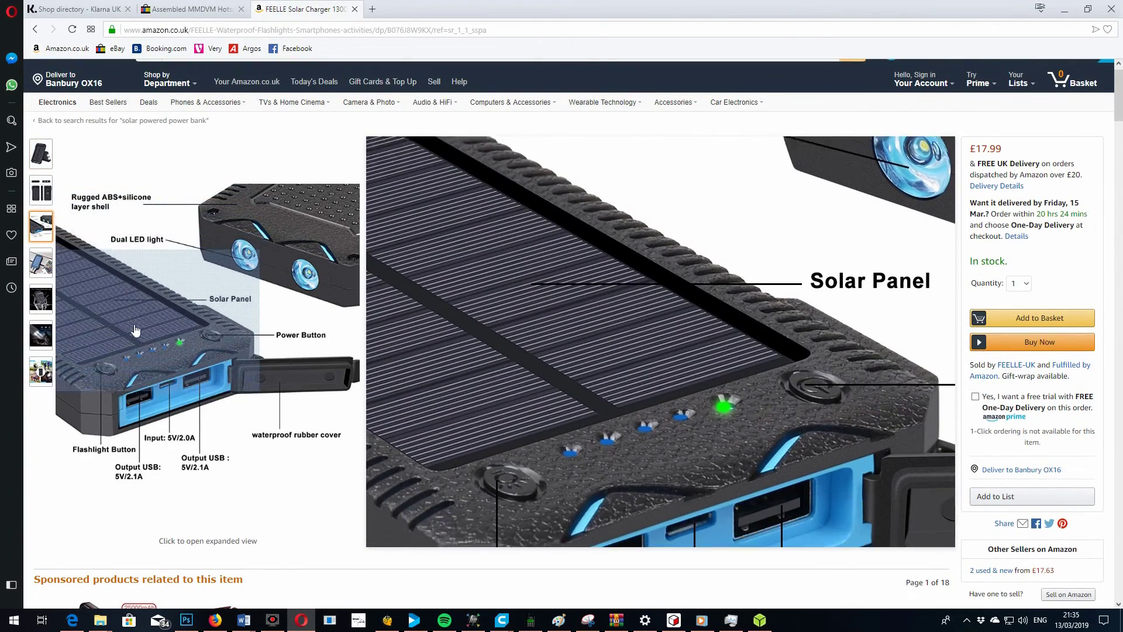